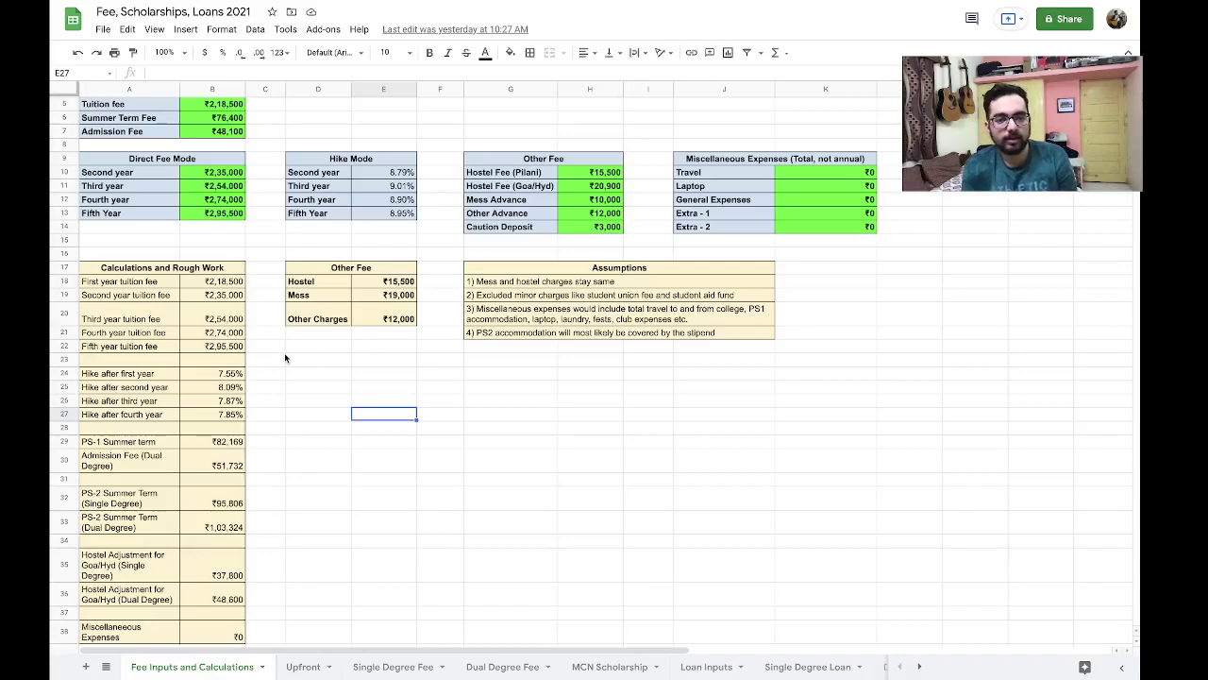
Step: Review the first-year tuition and summer term fee inputs on the Fee Inputs and Calculations sheet
scroll(467, 552, "up", 2)
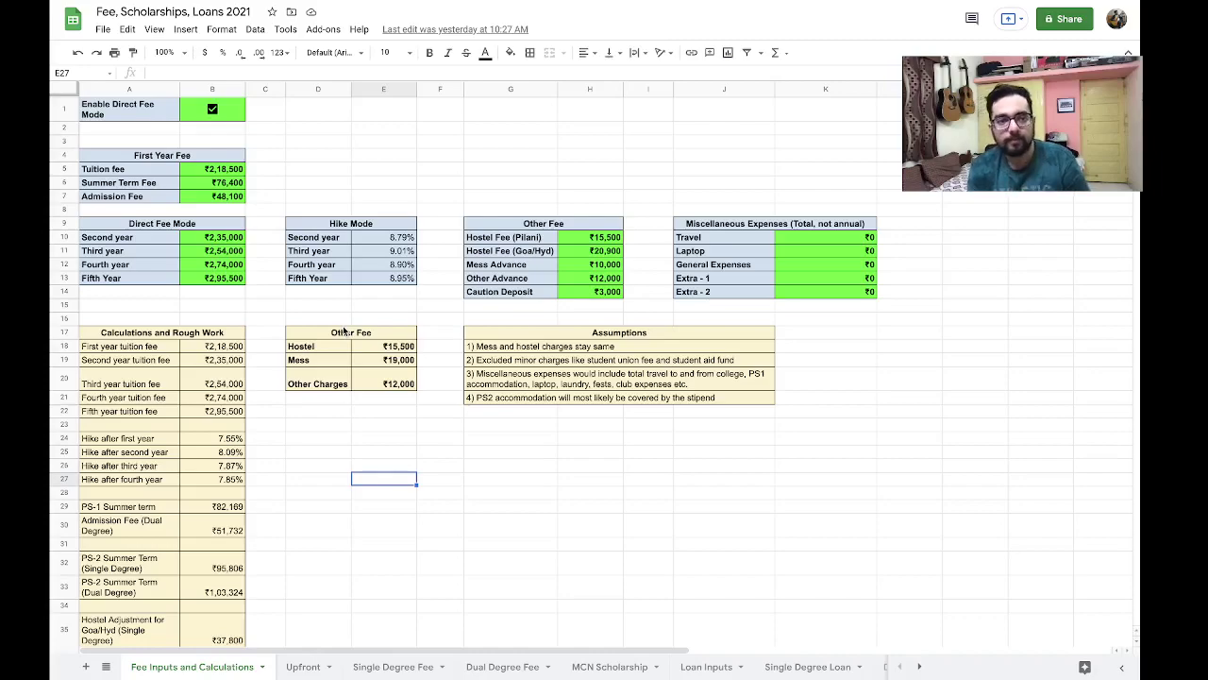
left_click_drag(219, 170, 223, 182)
left_click(223, 184)
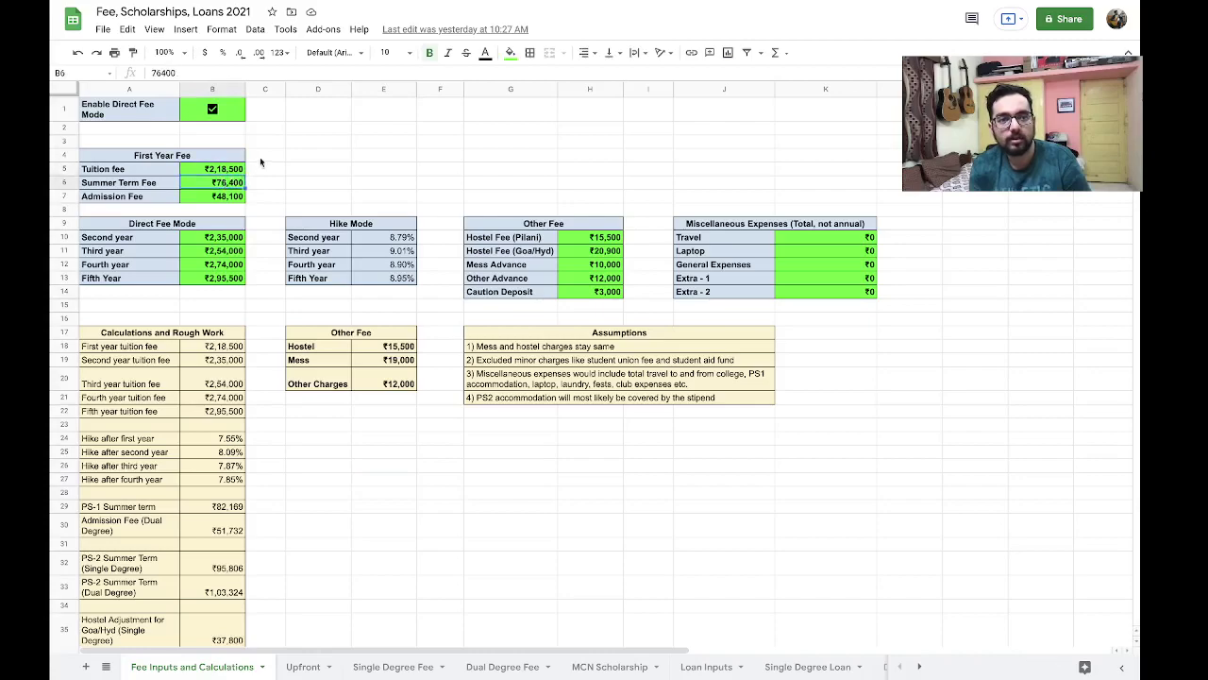
left_click(268, 171)
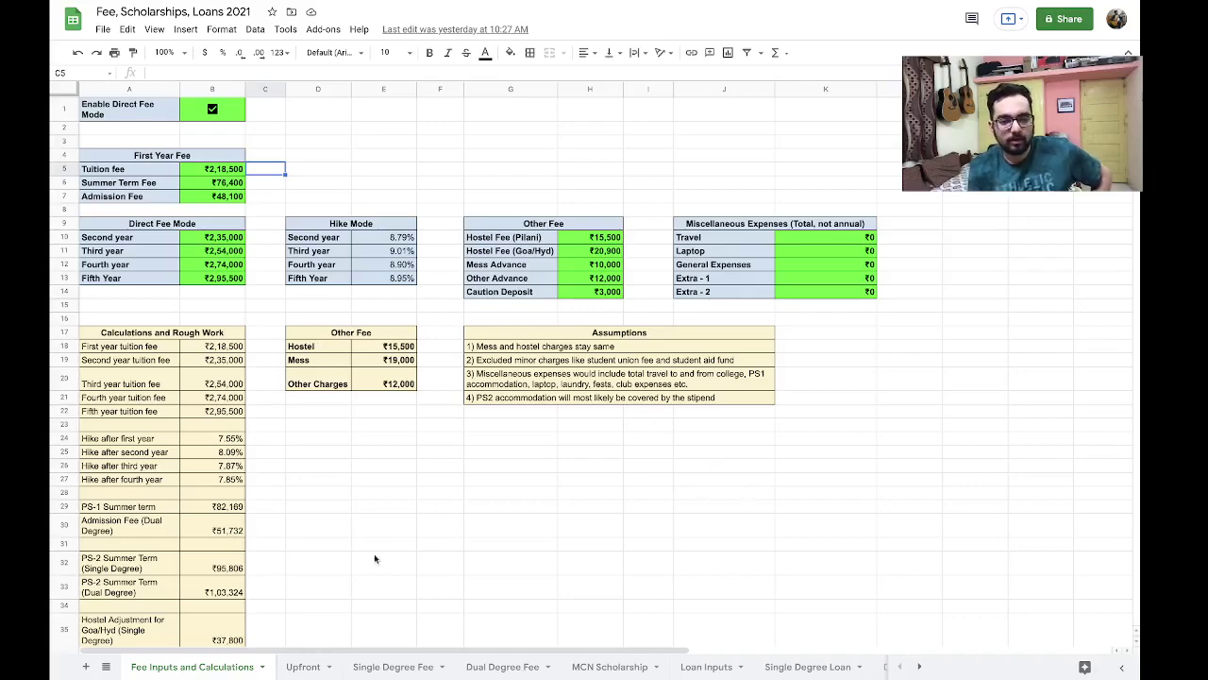
Step: Open the Upfront sheet and examine the hostel and mess charges in the Pilani upfront fee table
left_click(304, 666)
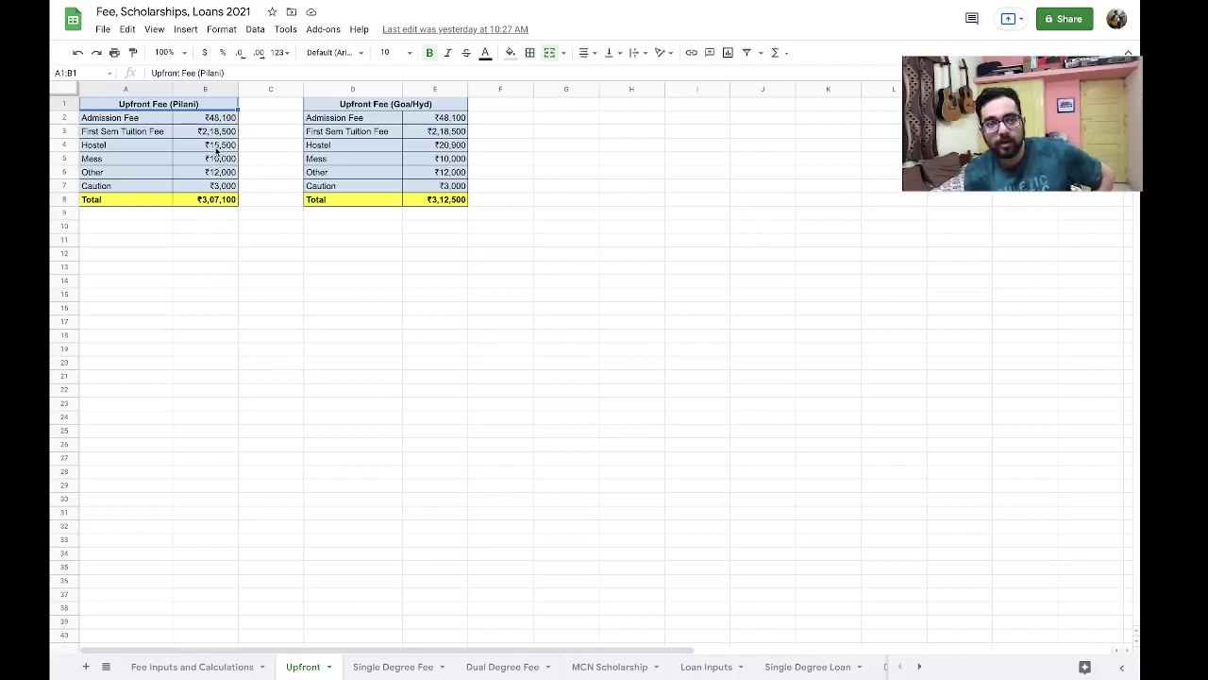
mouse_move(216, 149)
left_mouse_down()
mouse_move(212, 174)
mouse_move(213, 163)
left_mouse_up()
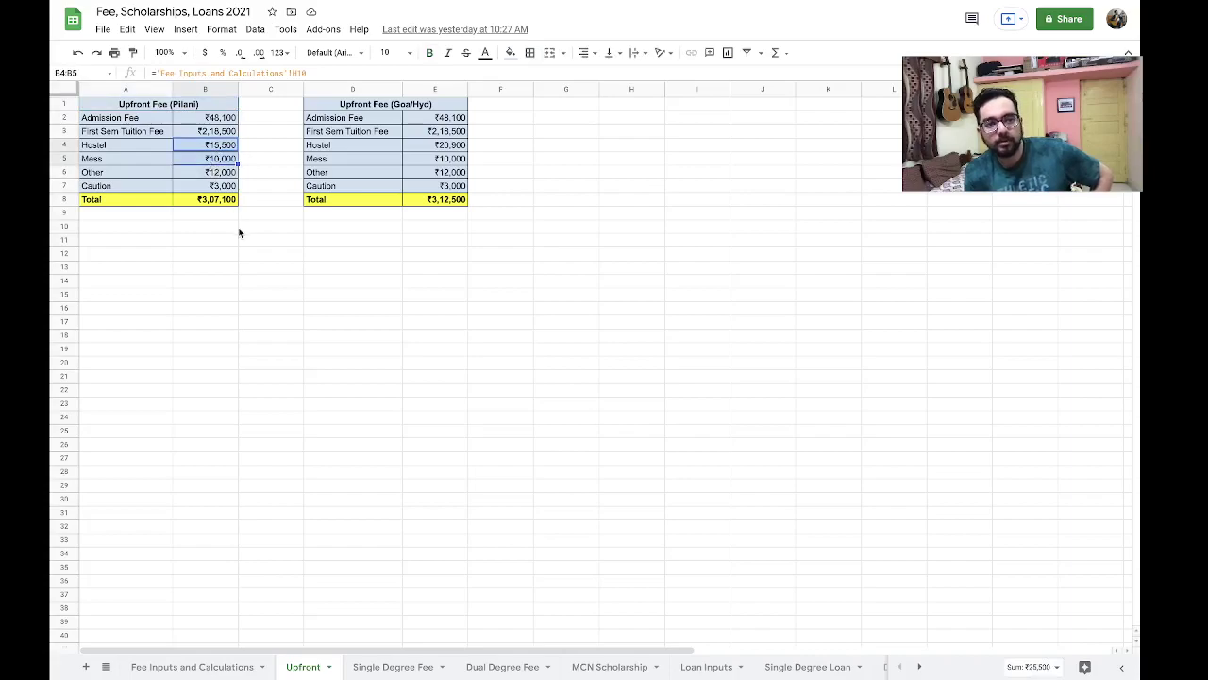
left_click_drag(235, 239, 241, 241)
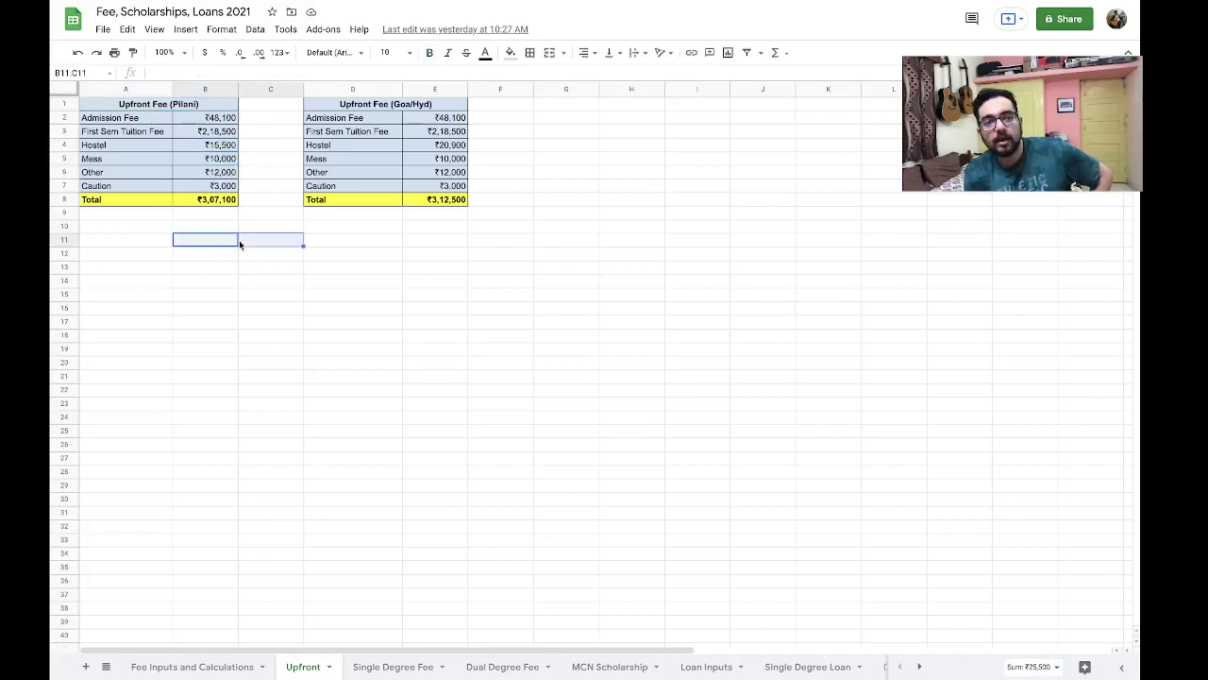
left_click(226, 148)
left_click_drag(225, 151, 225, 162)
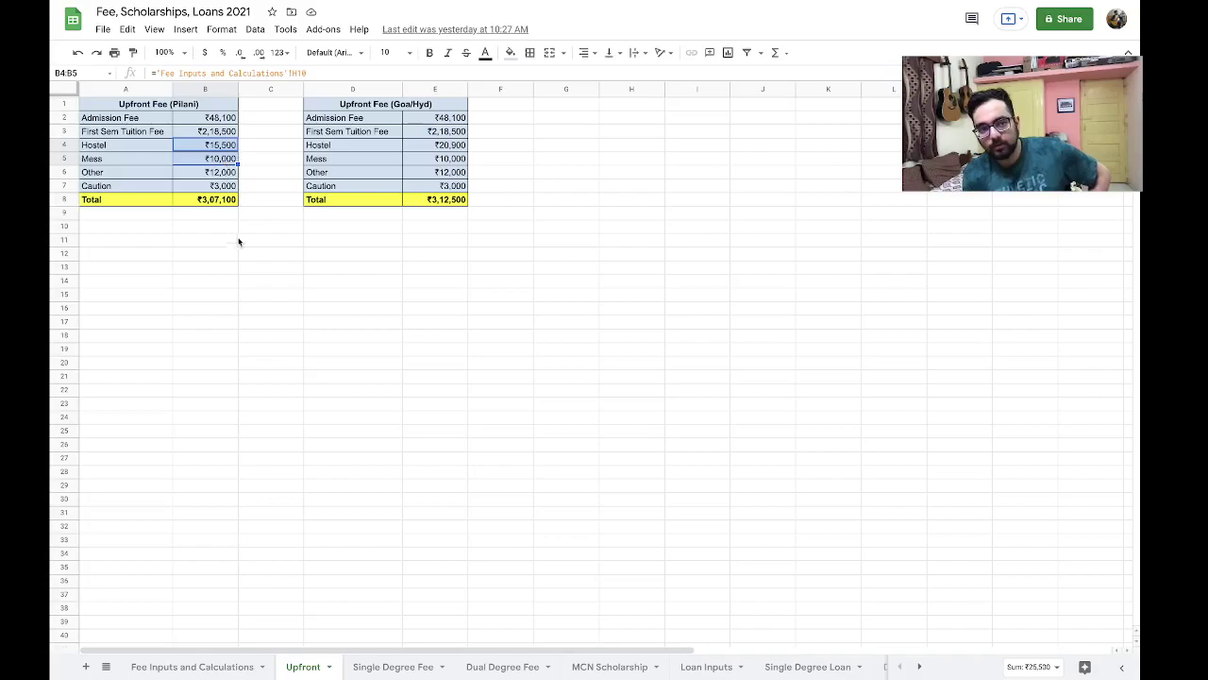
Step: Inspect the eighth-semester charges and the Pilani grand total on the Single Degree Fee sheet, and view the Dual Degree Fee sheet
left_click(404, 667)
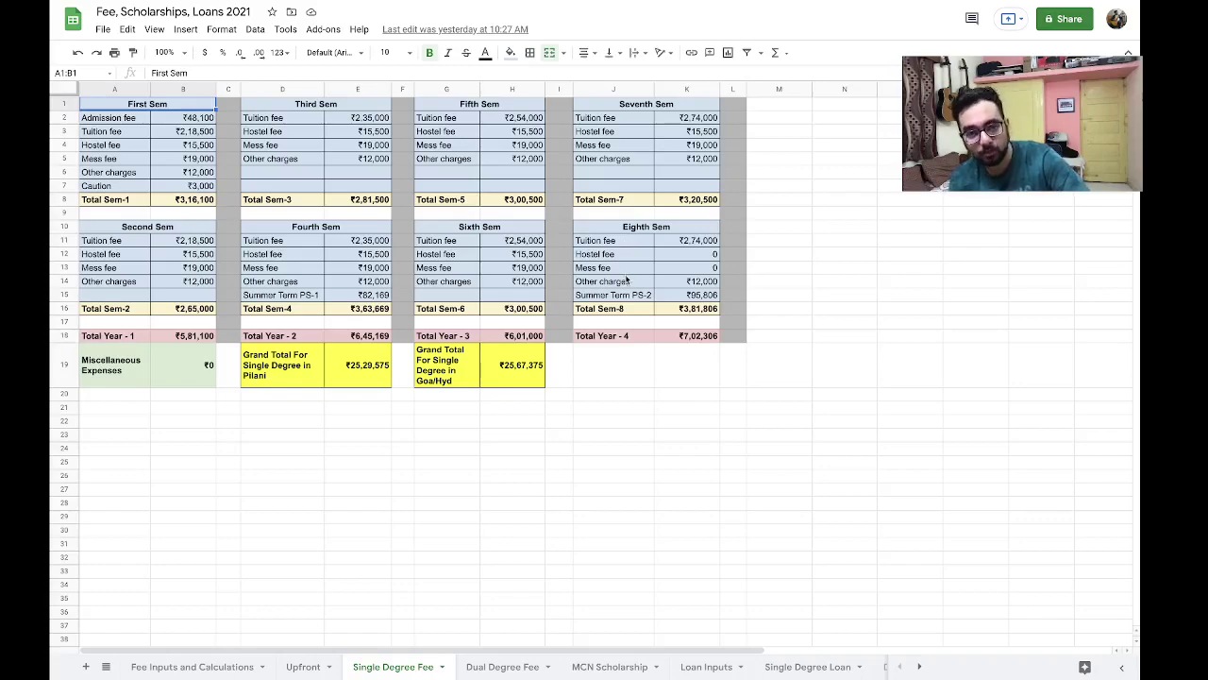
left_click(684, 296)
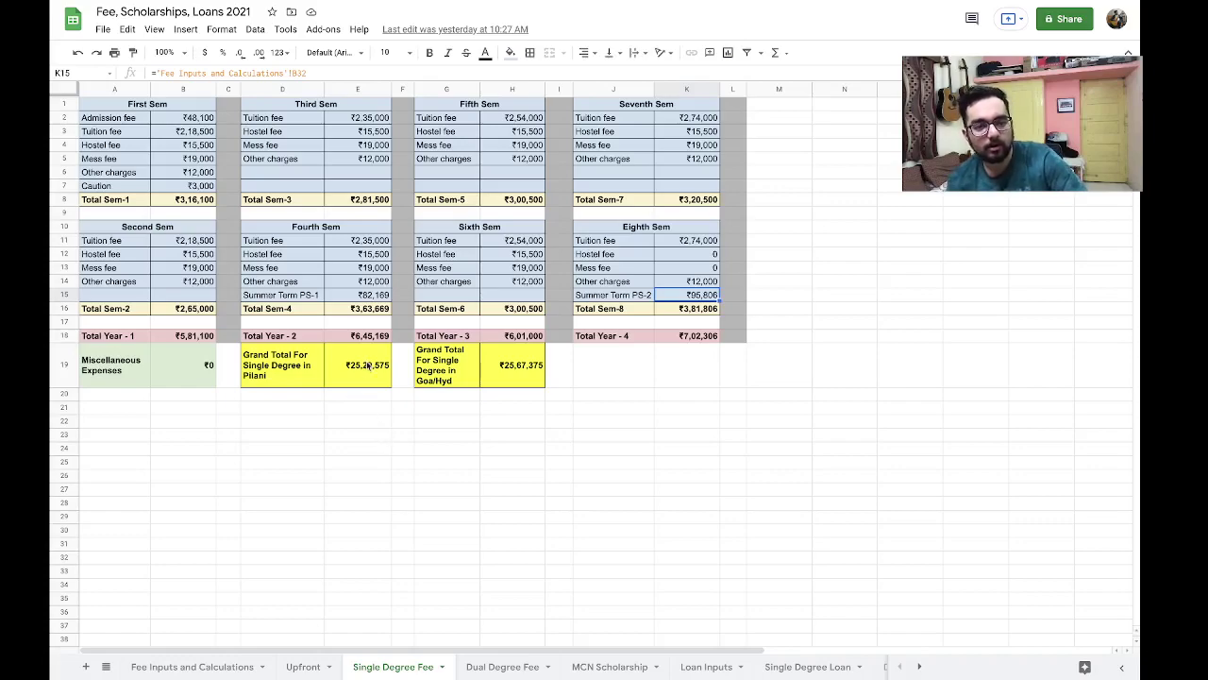
left_click(367, 366)
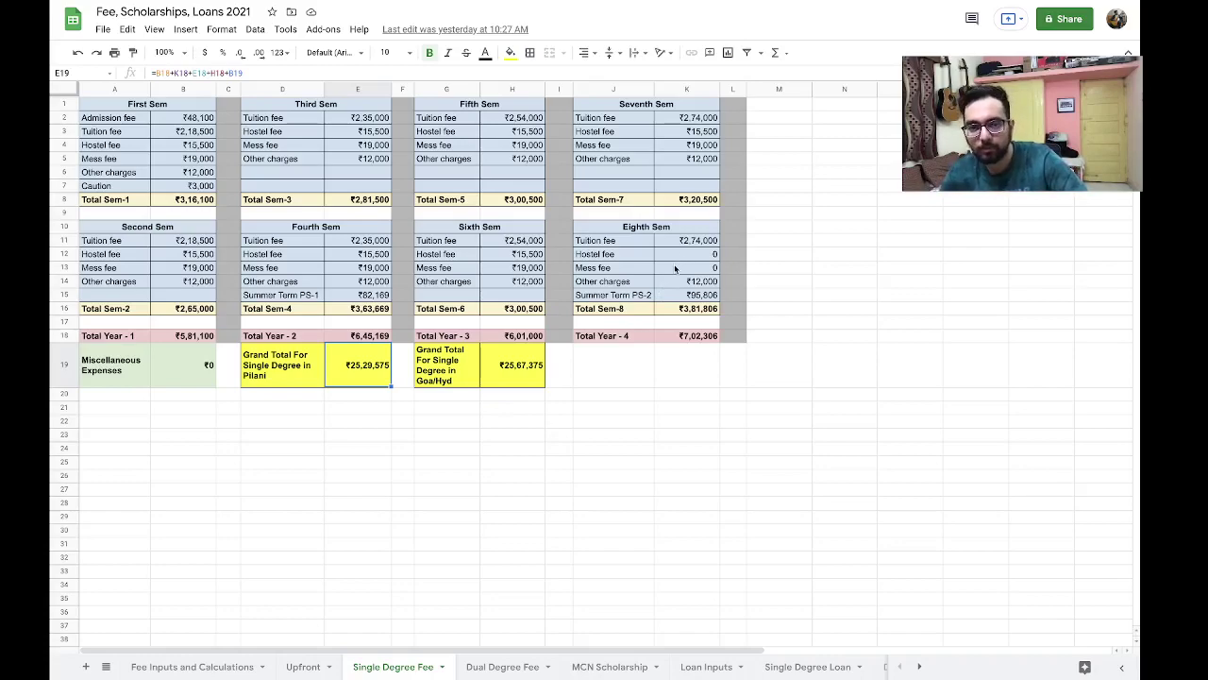
left_click(674, 268)
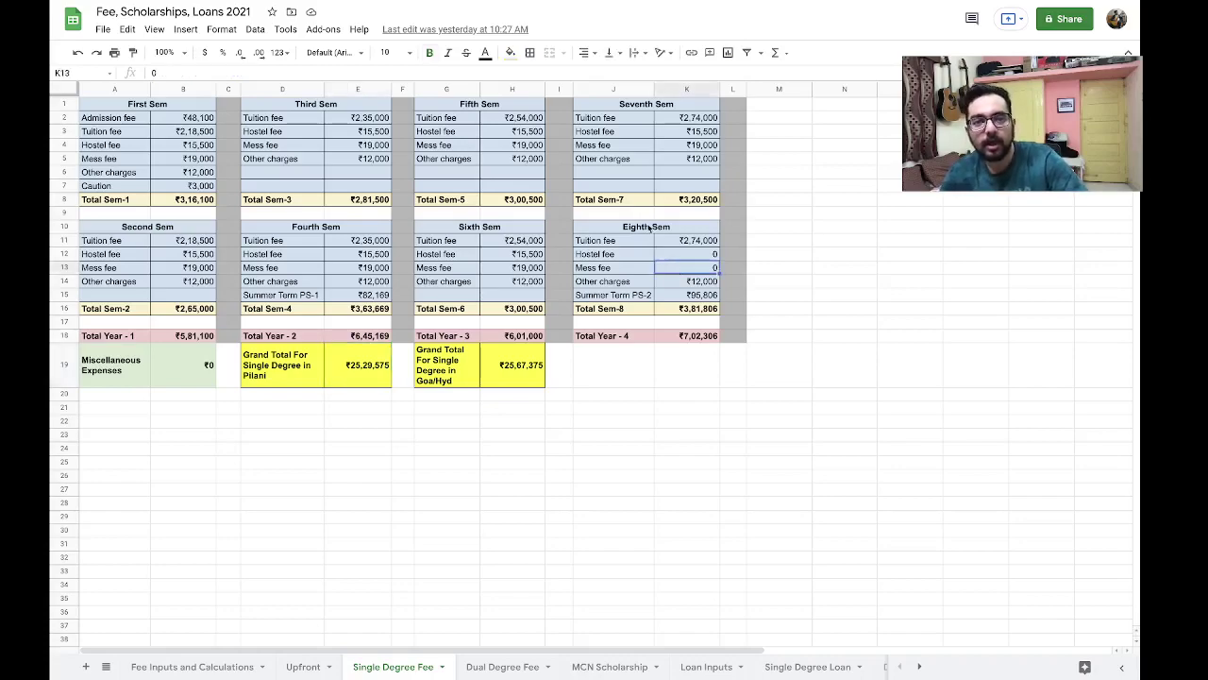
left_click(482, 189)
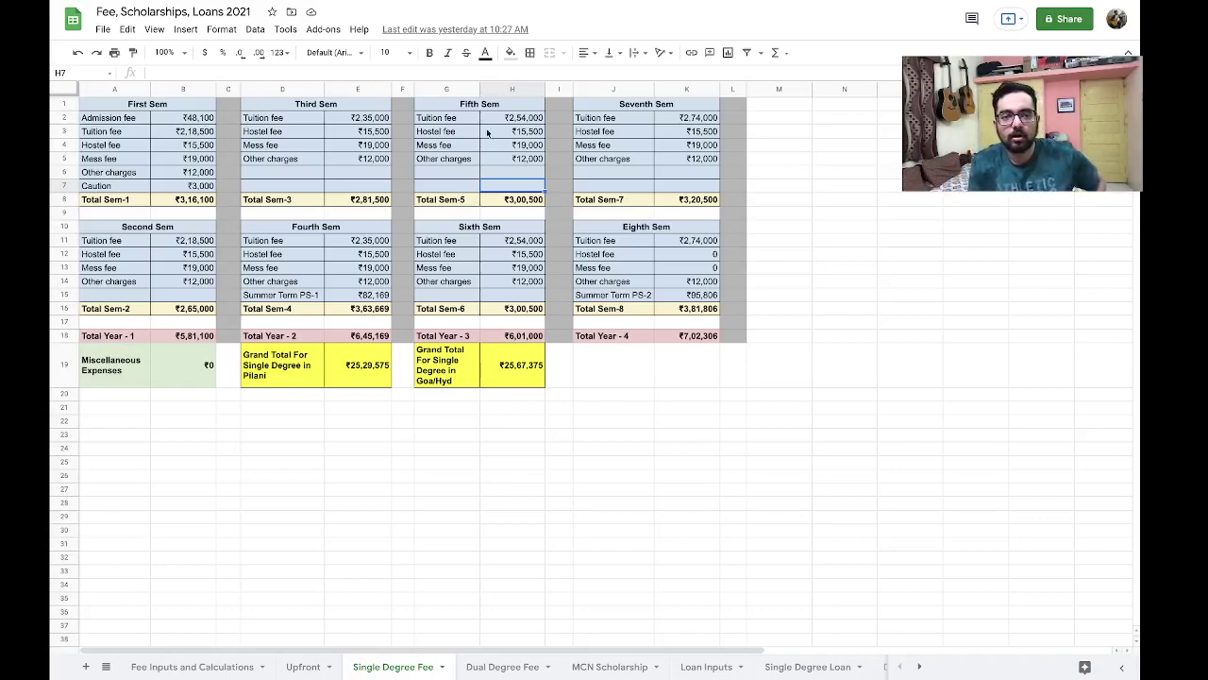
left_click(500, 666)
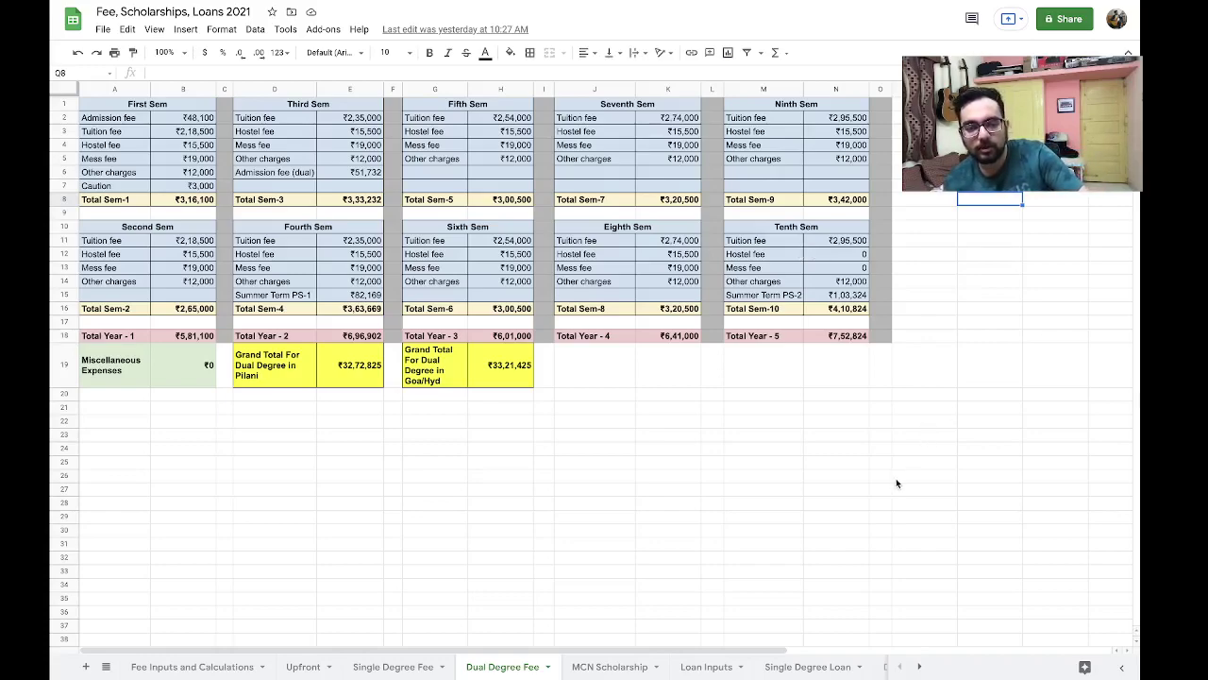
Step: On the MCN Scholarship sheet, compare the single and dual degree fees after the 80% and 15% scholarships
left_click(610, 666)
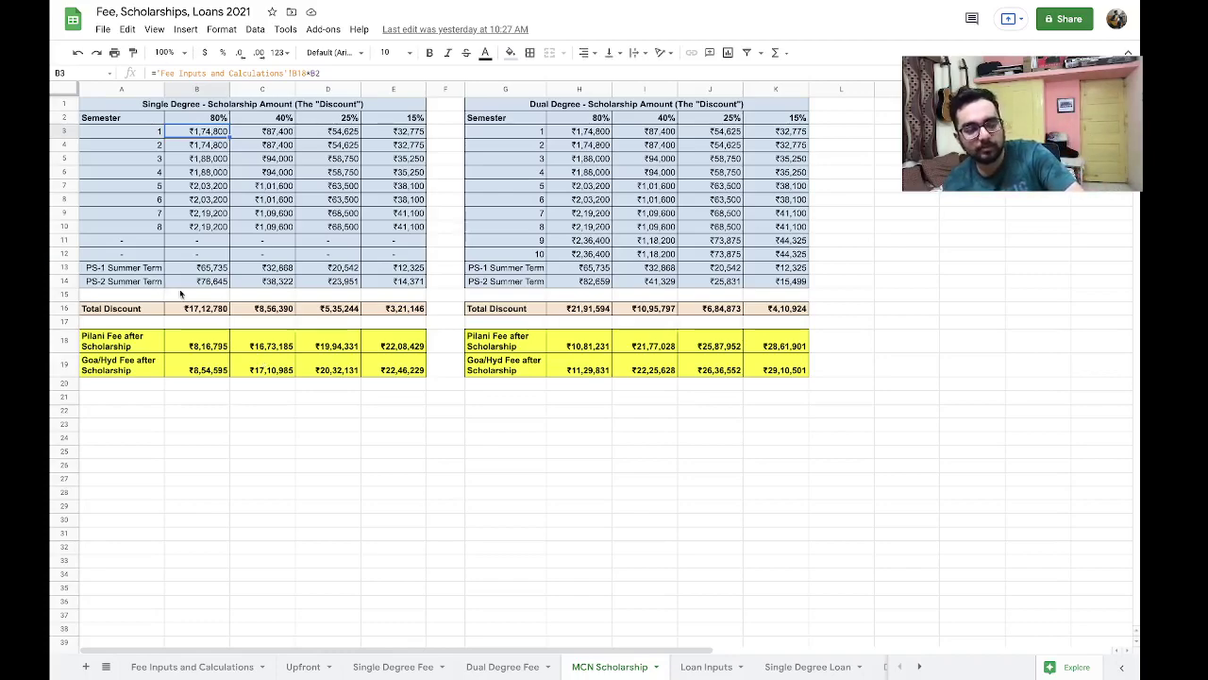
left_click(208, 336)
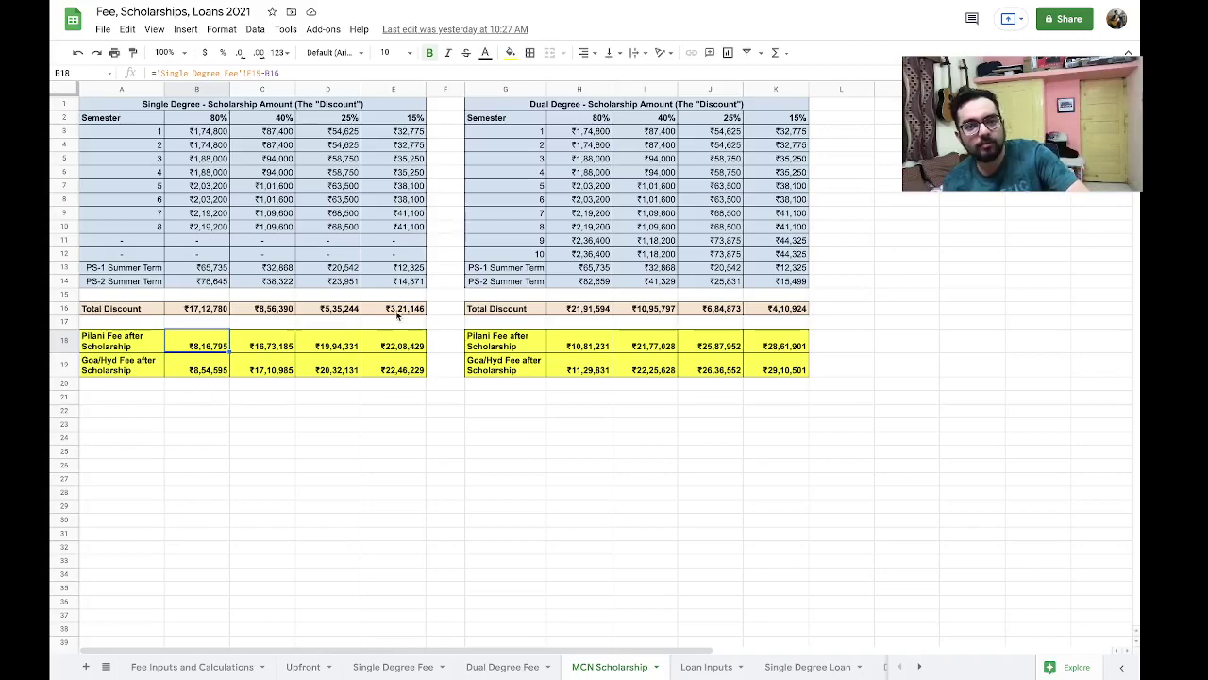
left_click(393, 346)
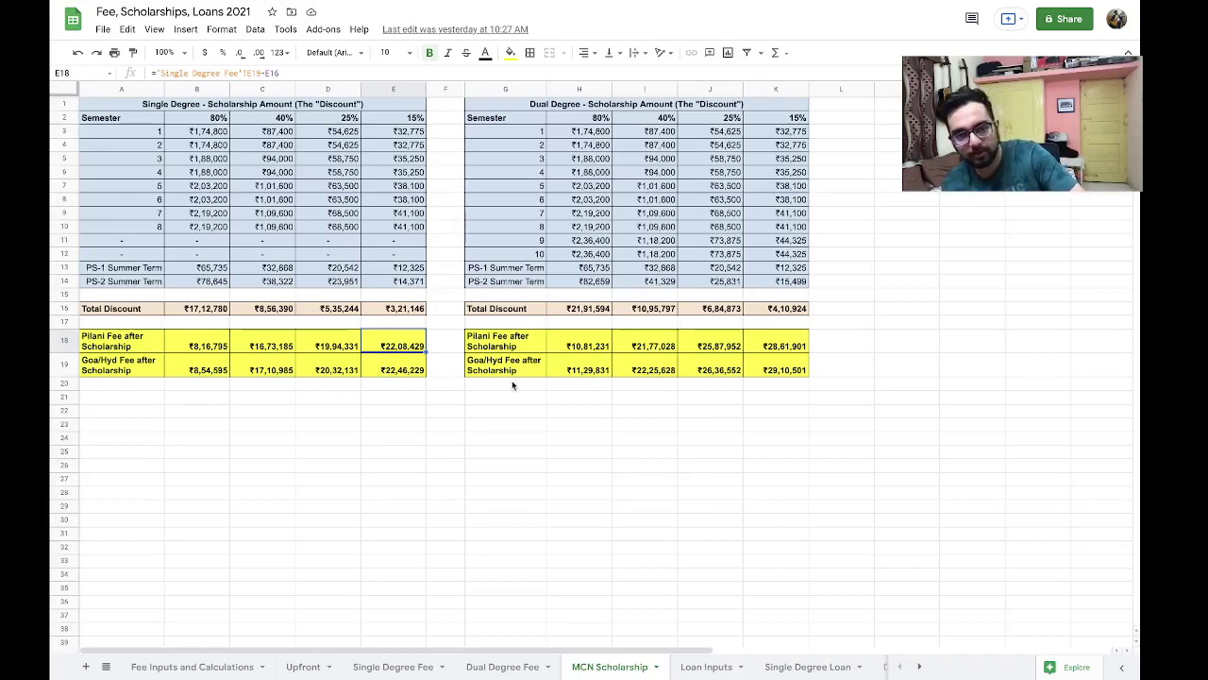
left_click(592, 344)
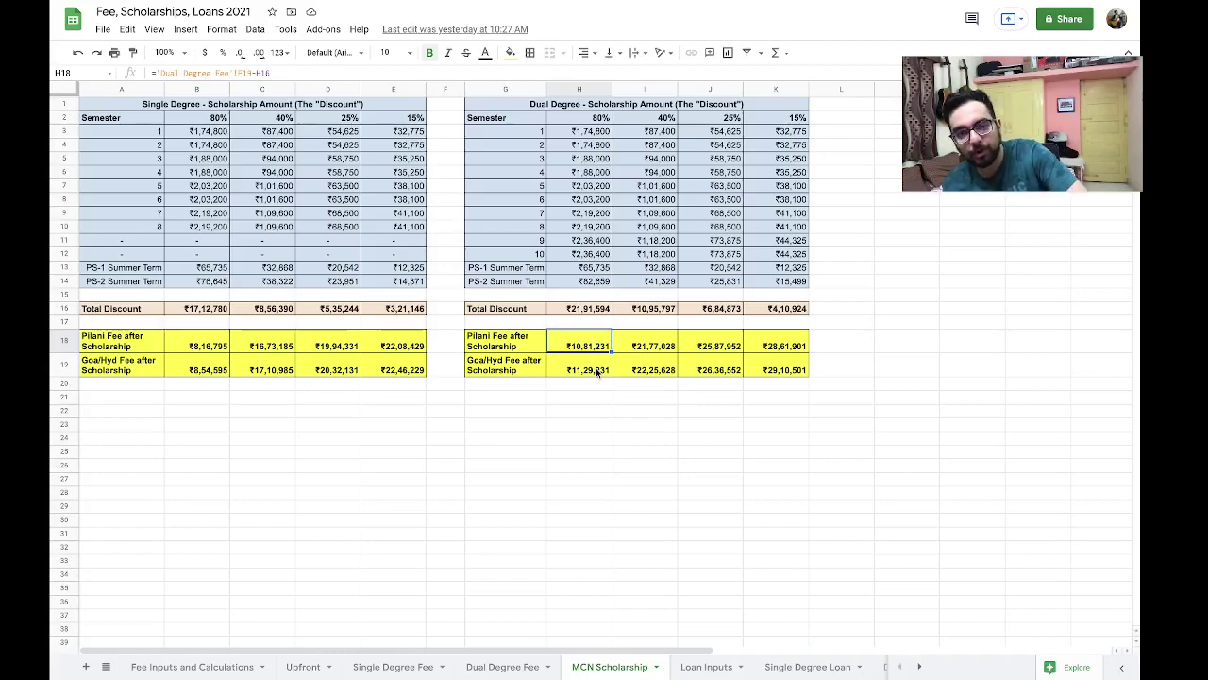
left_click(775, 340)
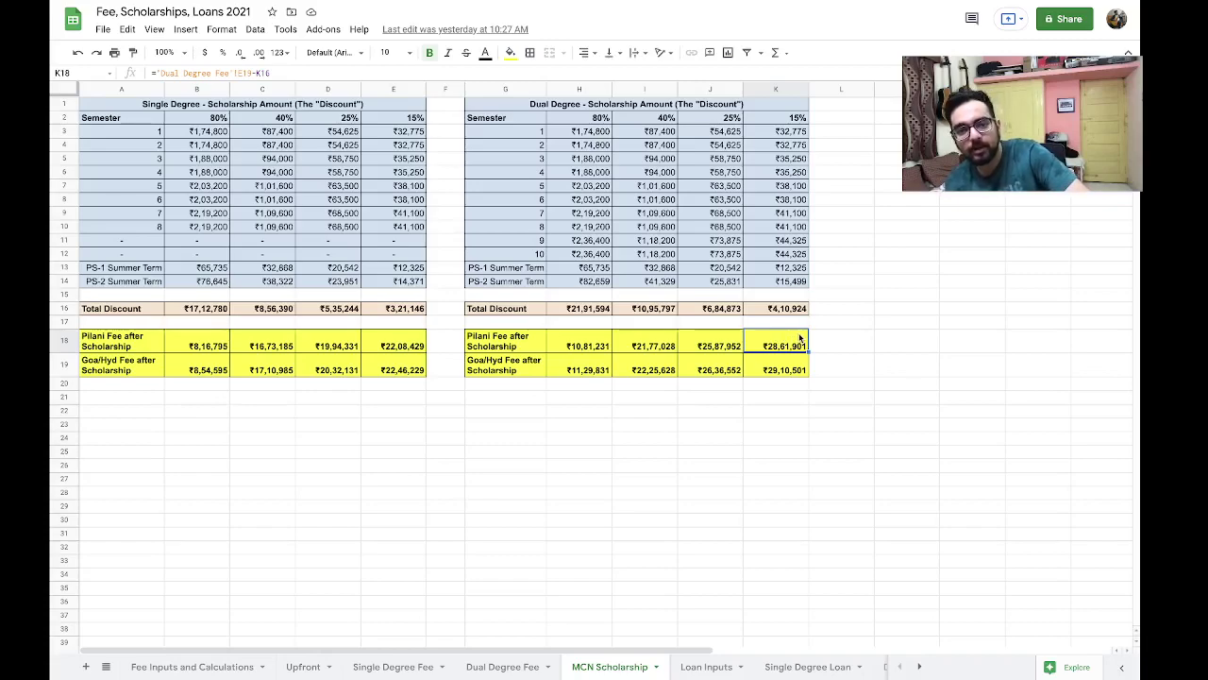
left_click(801, 366)
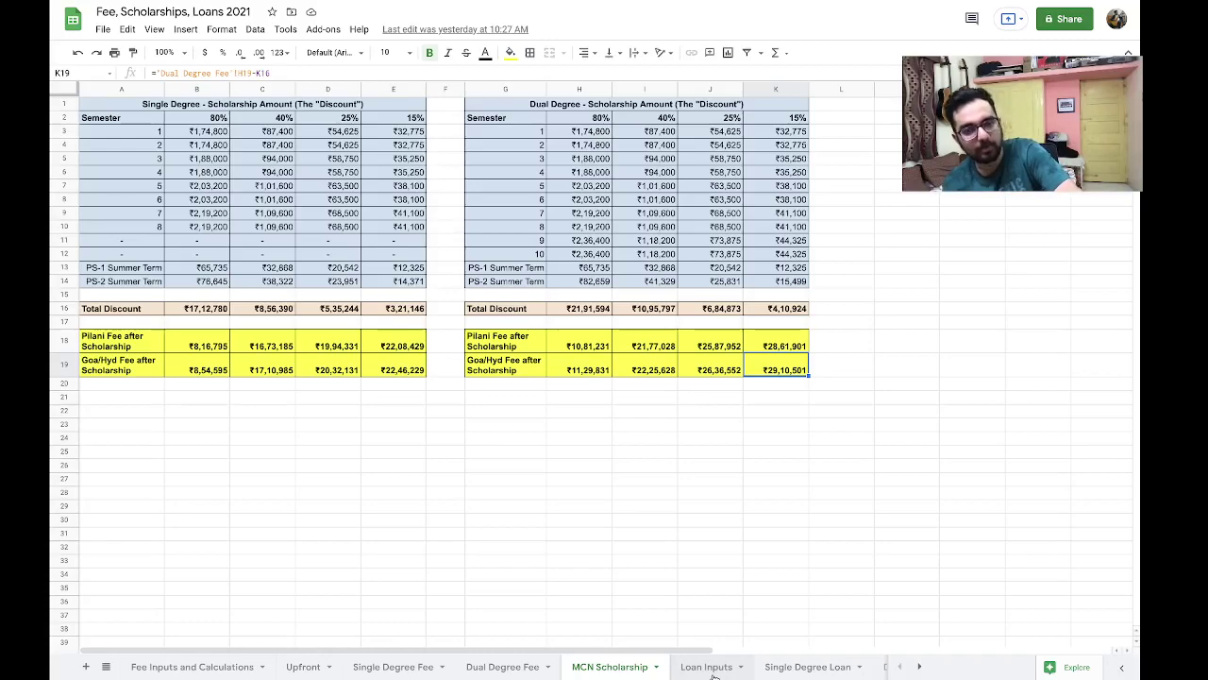
Step: On the Loan Inputs sheet, toggle the 80% scholarship assumption on and off and inspect the single degree's first-semester co-pay and borrow amounts
left_click(714, 675)
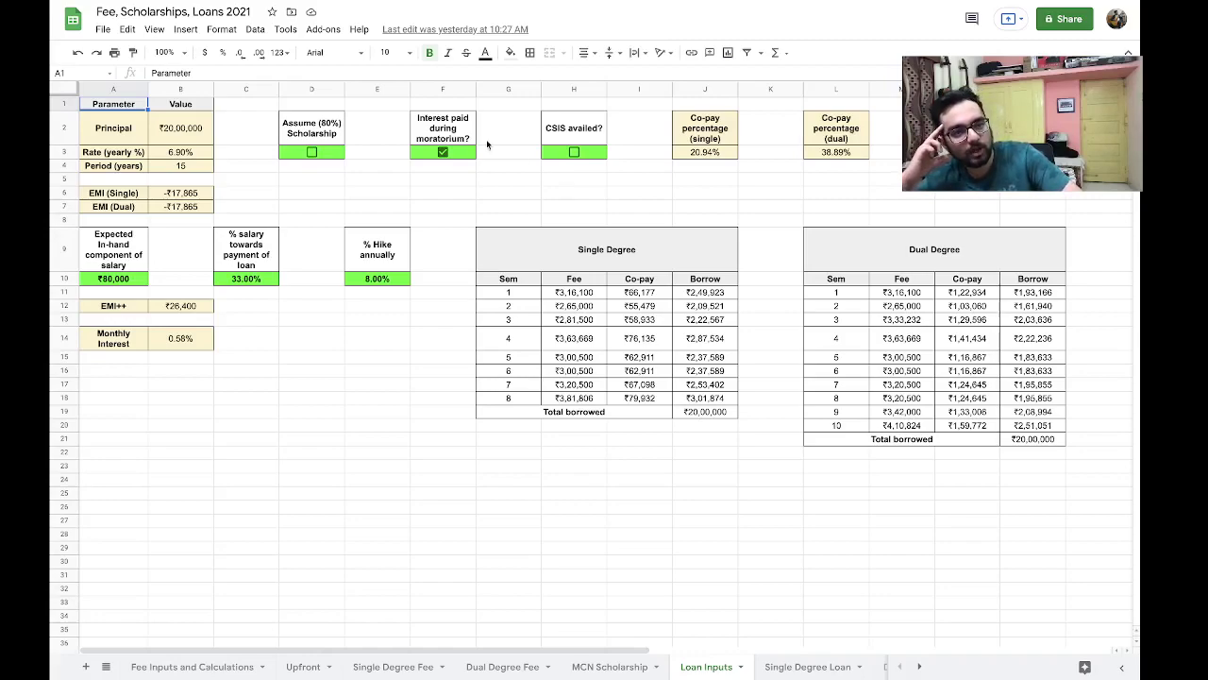
left_click(311, 152)
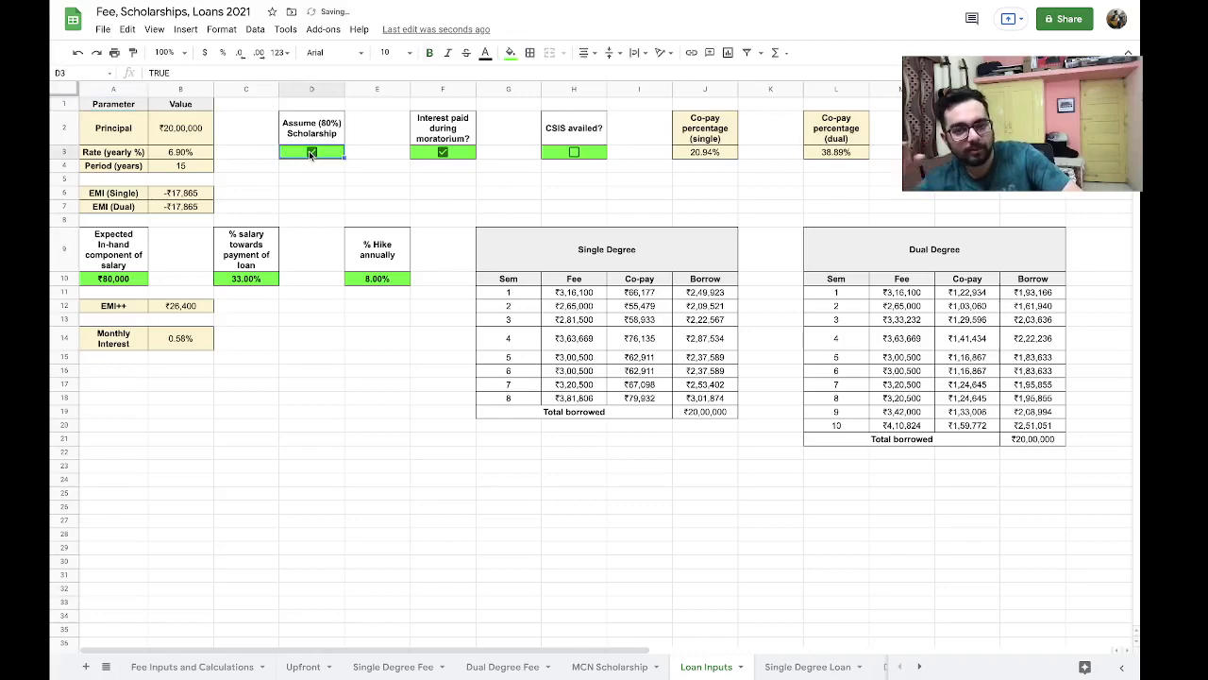
left_click(312, 152)
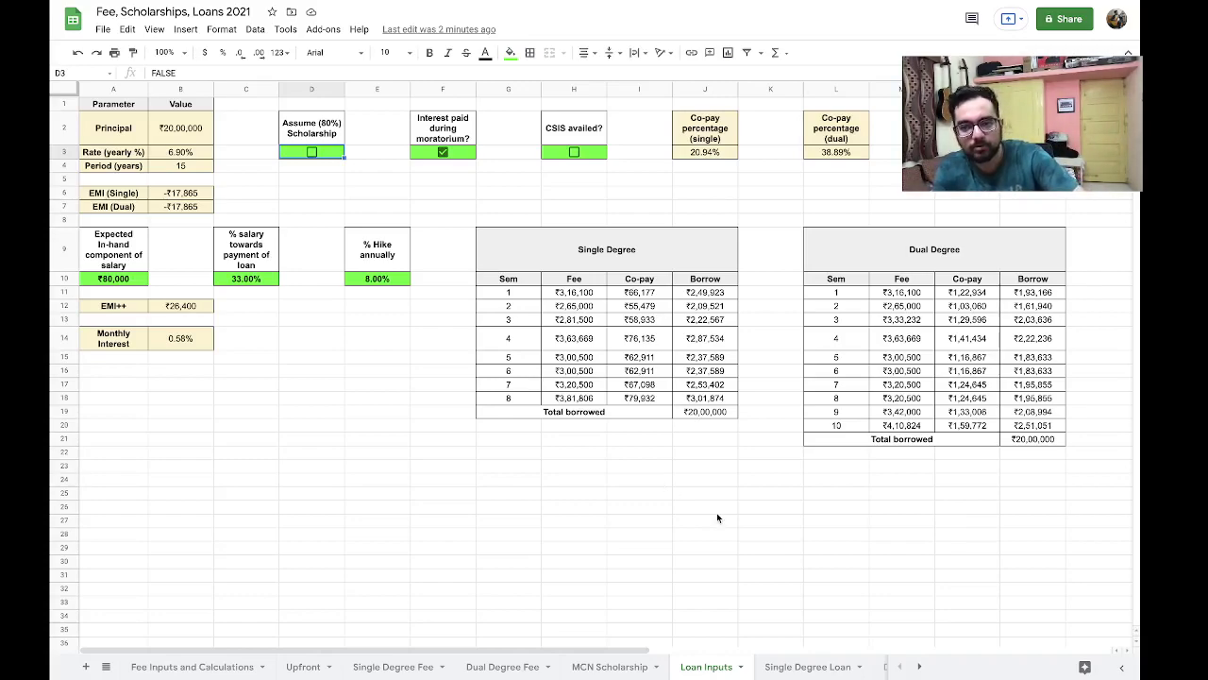
left_click(657, 293)
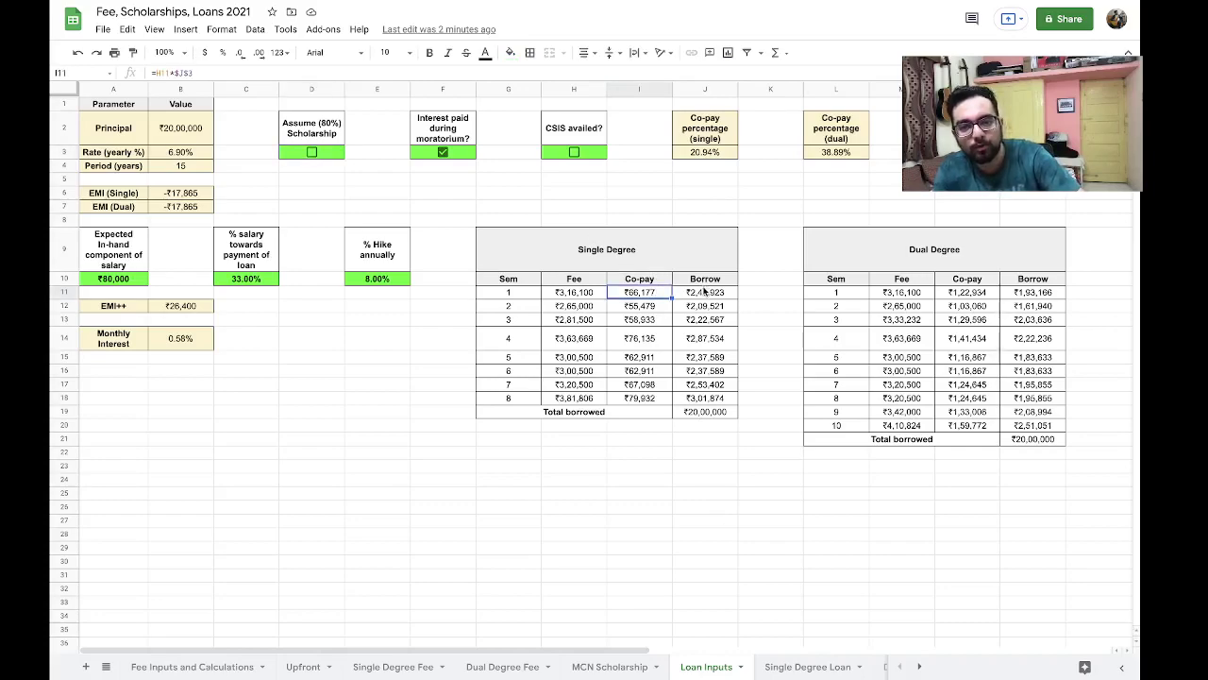
left_click(704, 294)
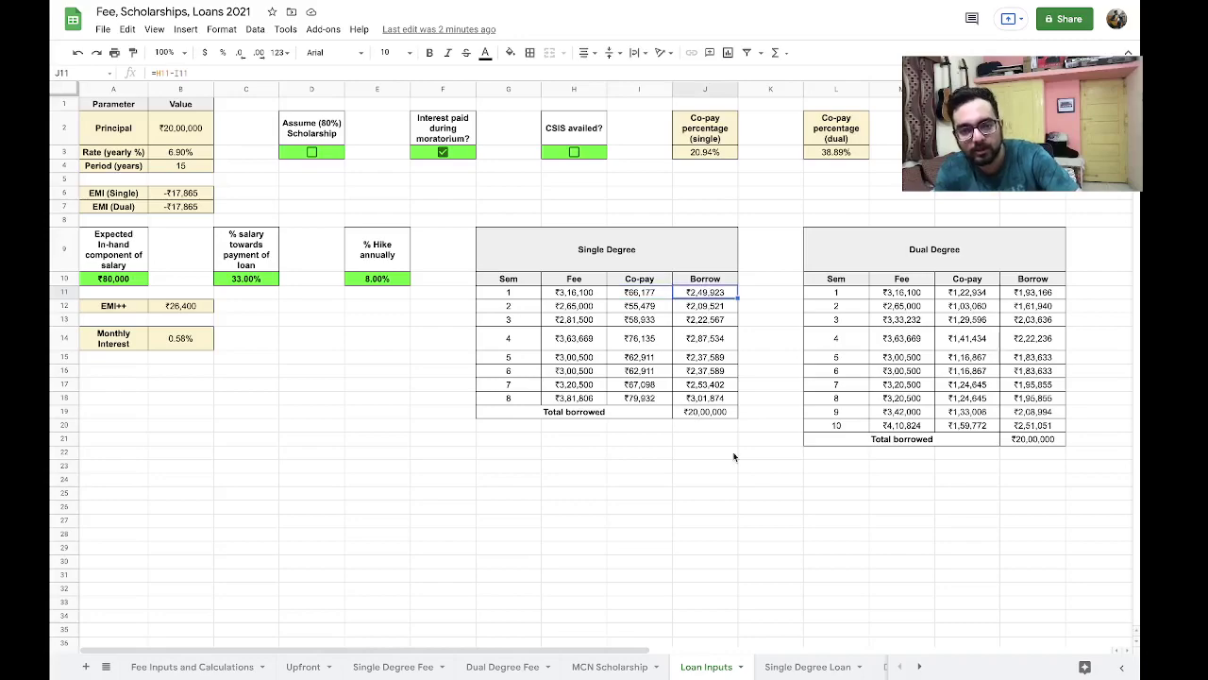
Step: Examine the monthly schedule on the Single Degree Loan sheet from month 1 through the months where the outstanding principal is paid off
left_click(784, 664)
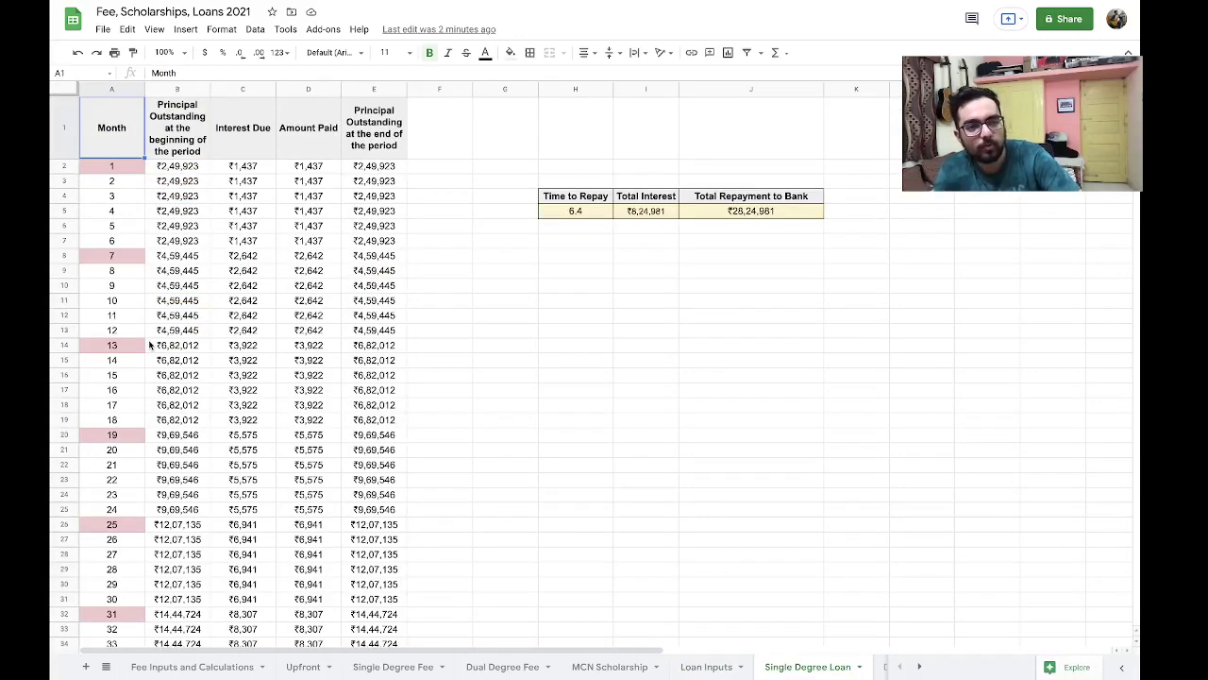
scroll(149, 345, "down", 2)
scroll(149, 345, "up", 2)
scroll(149, 346, "down", 3)
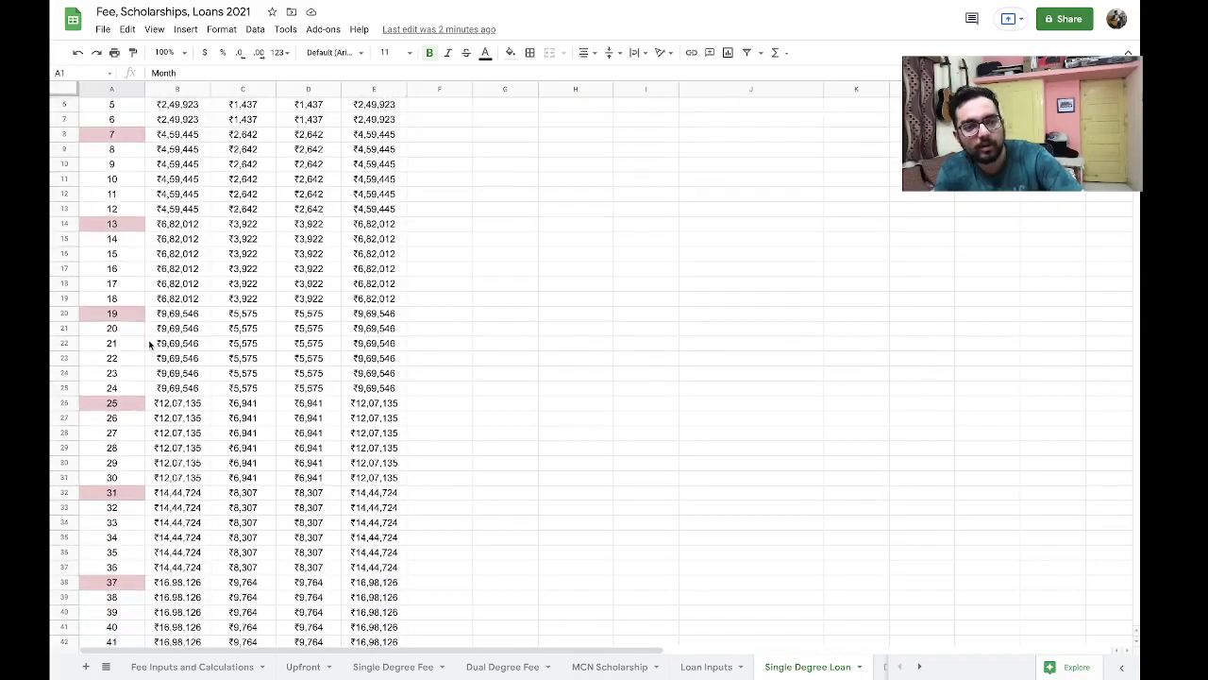
scroll(150, 345, "down", 1)
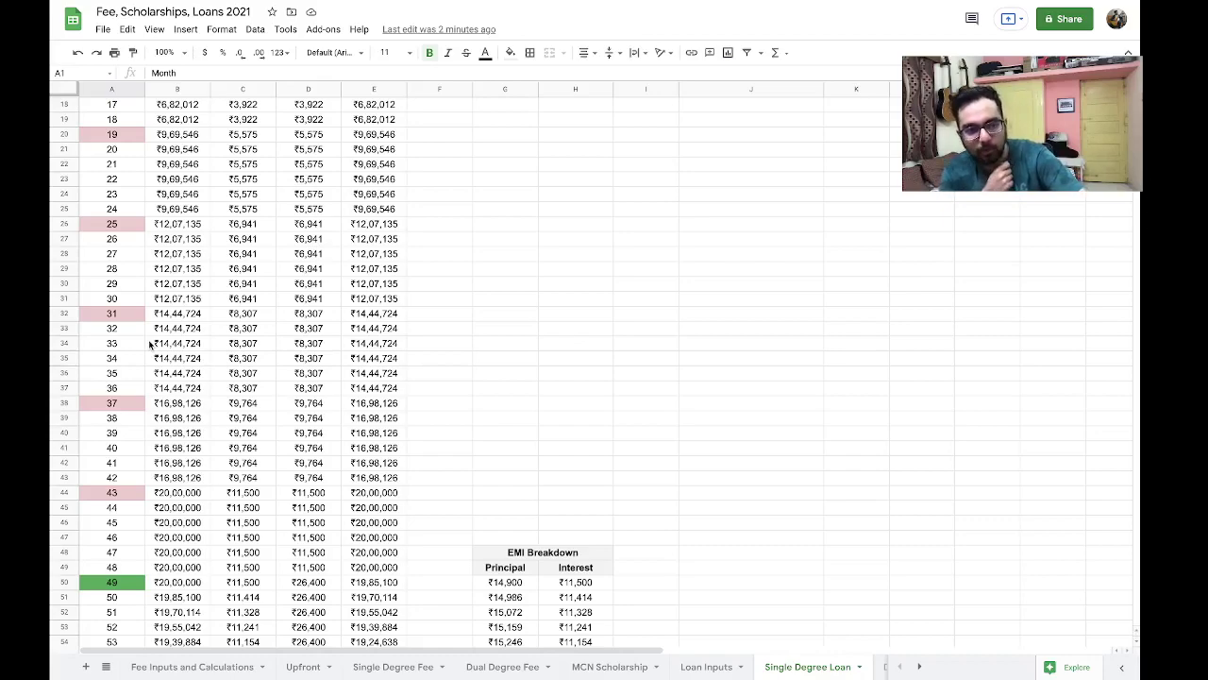
scroll(149, 345, "down", 2)
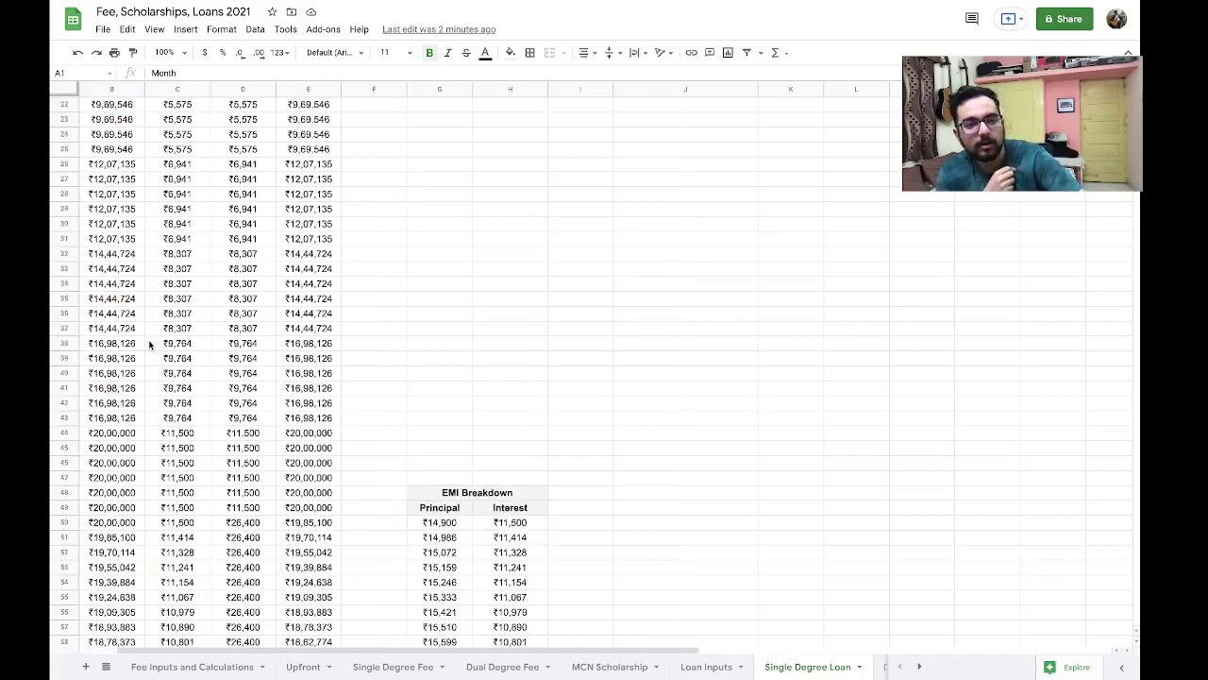
scroll(149, 345, "down", 1)
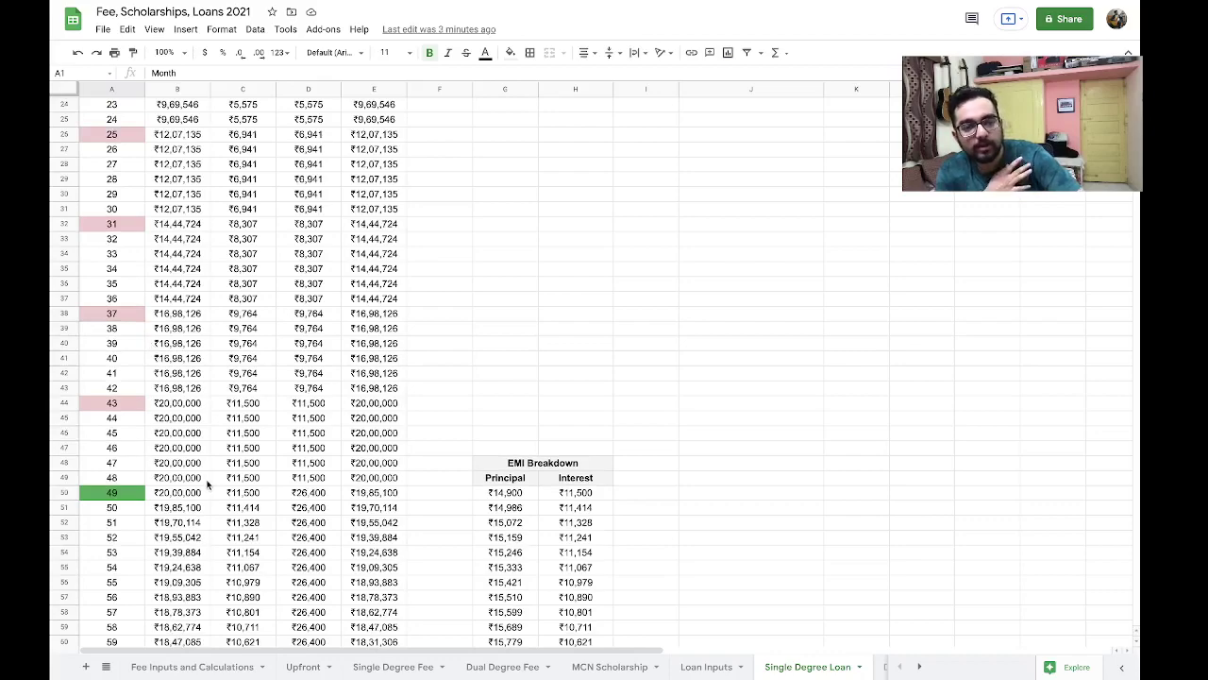
scroll(207, 483, "down", 1)
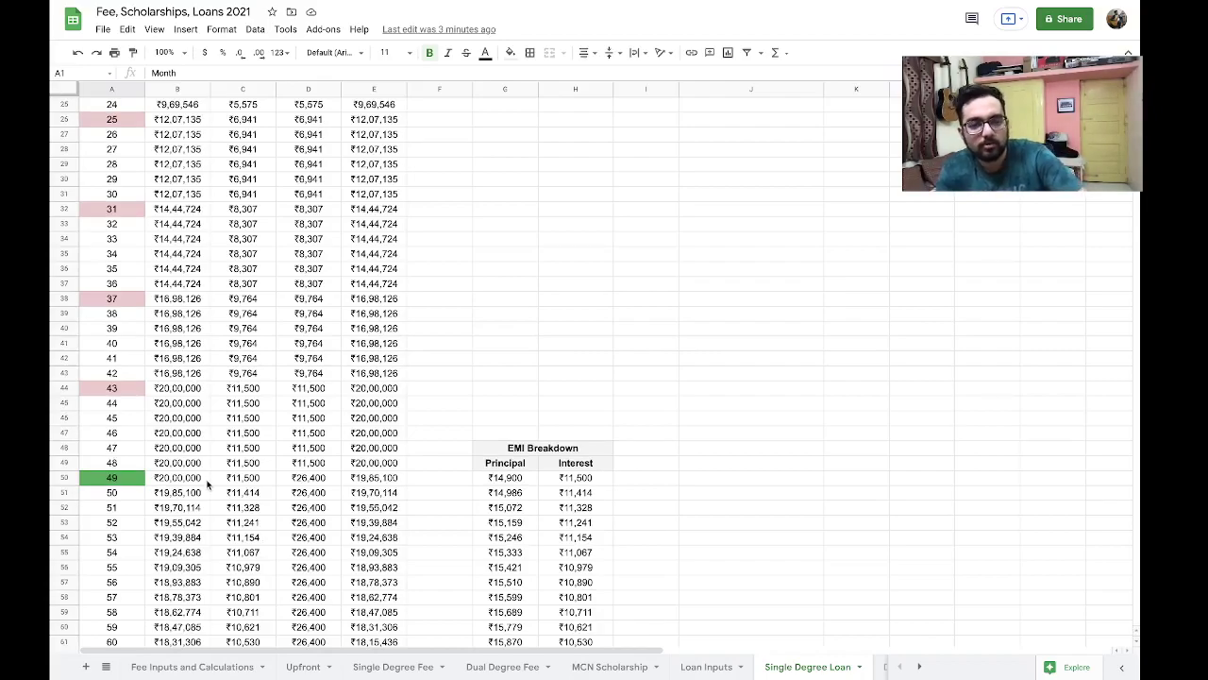
scroll(208, 484, "down", 9)
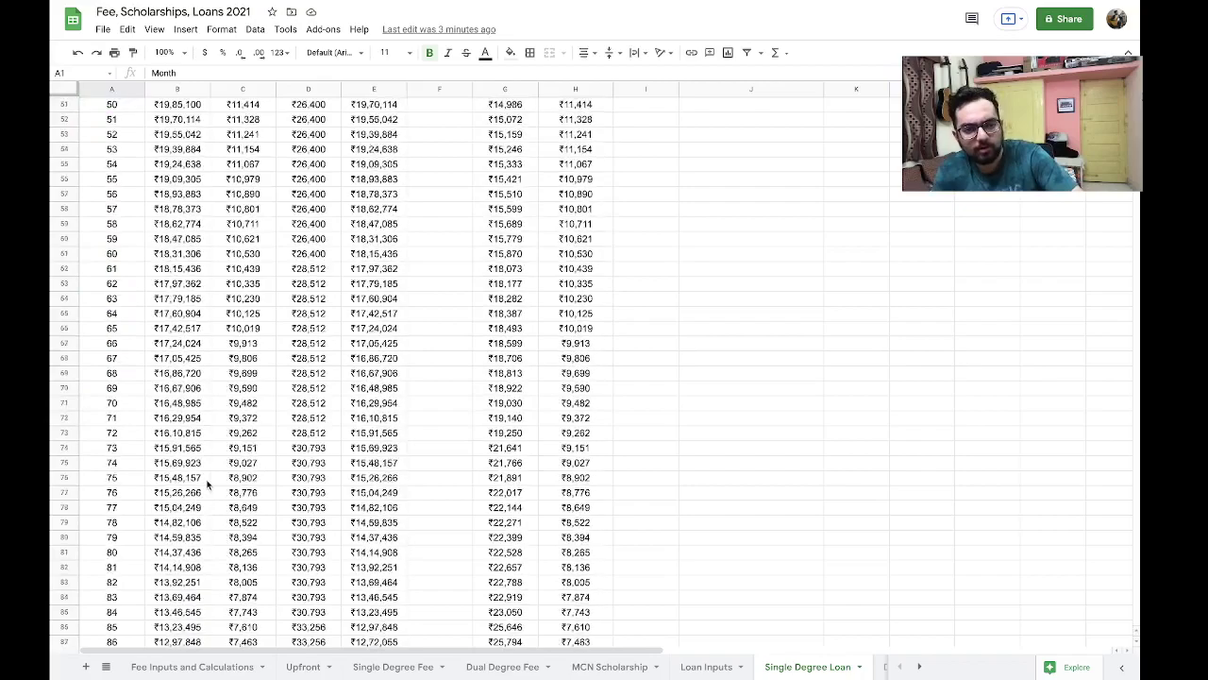
scroll(207, 484, "down", 18)
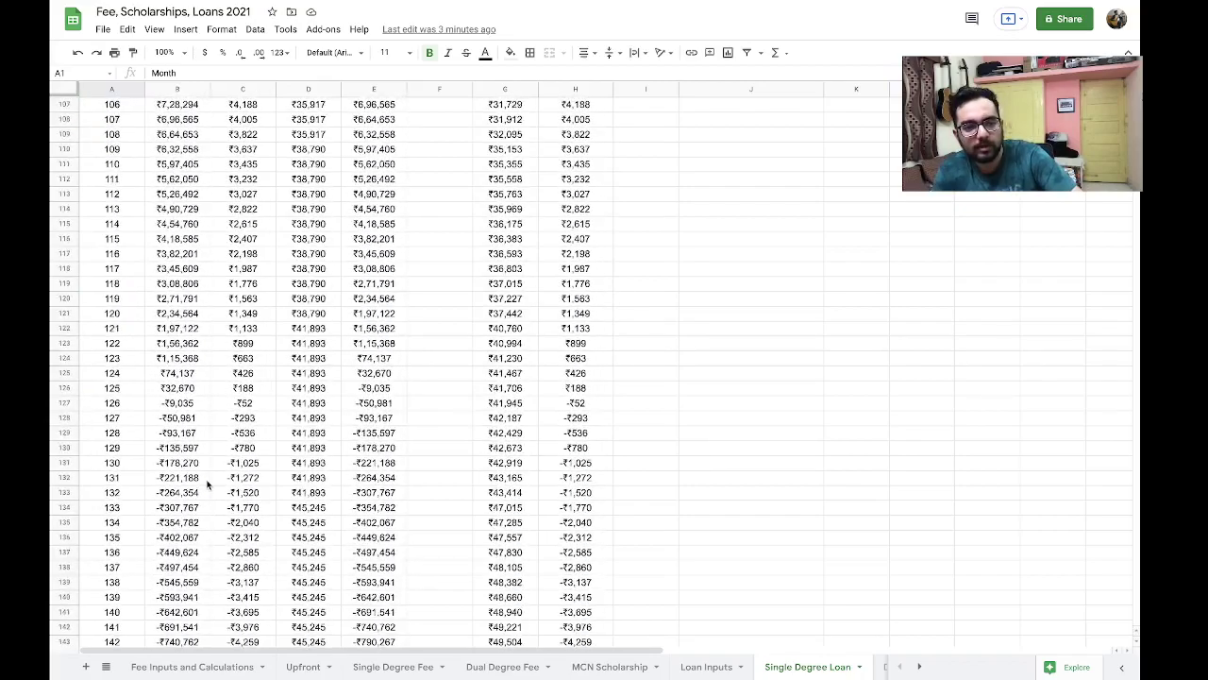
Step: Return to the start of the loan schedule and select the header for principal outstanding at the end of the period
scroll(208, 484, "up", 20)
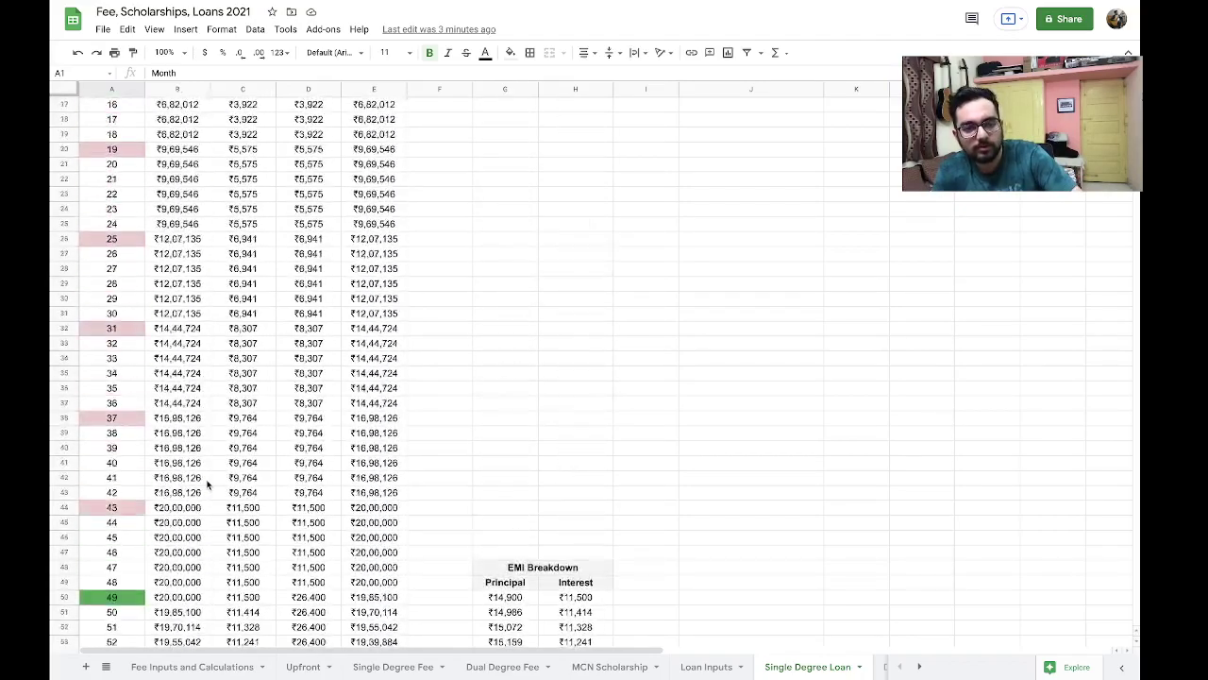
scroll(207, 483, "up", 5)
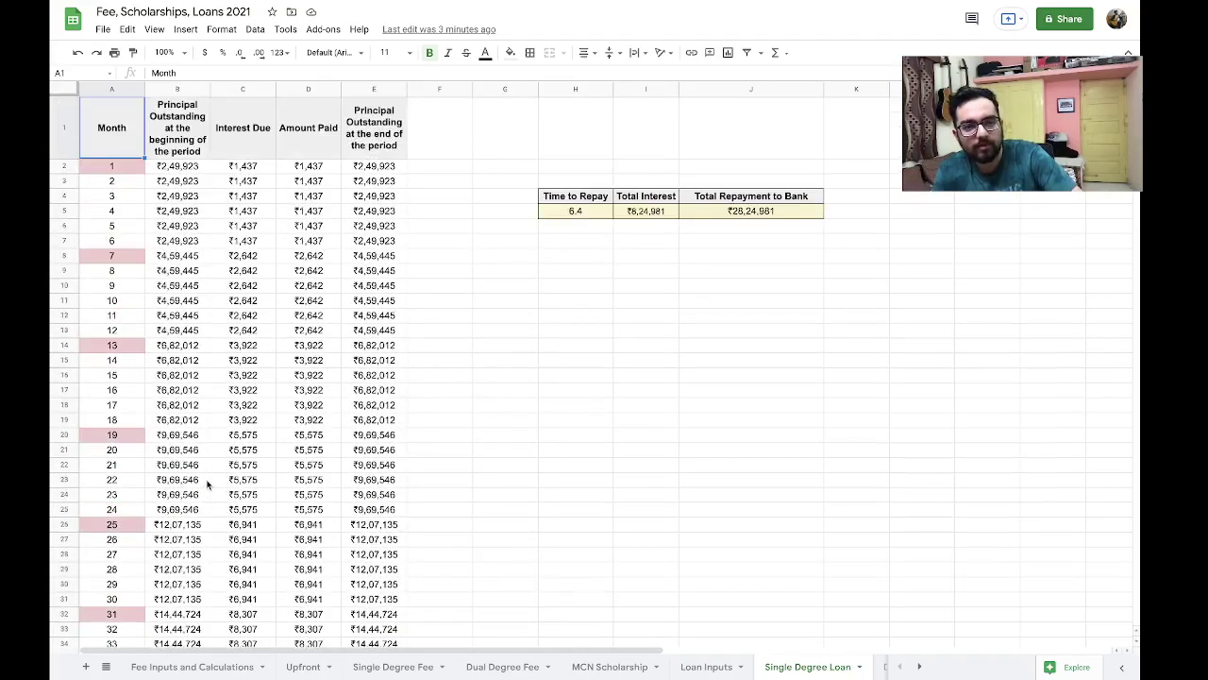
left_click(369, 146)
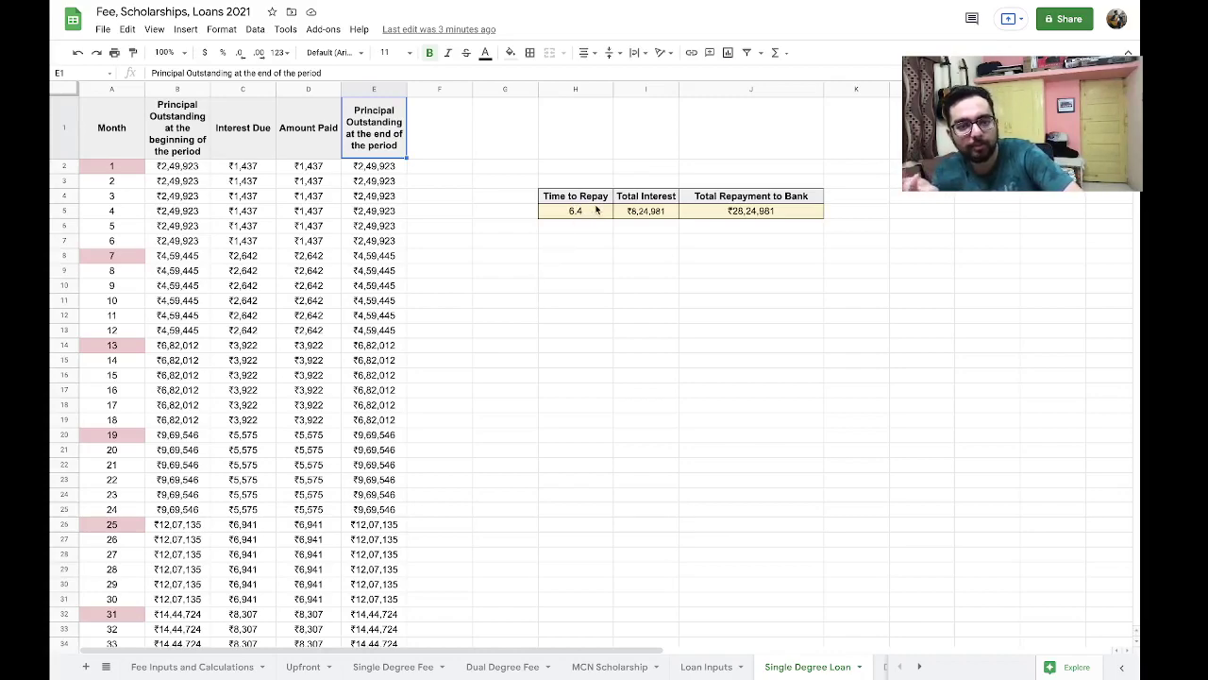
Step: Check the repayment summary on the Dual Degree Loan sheet and inspect the EMI++ formula on the Loan Inputs sheet
left_click(918, 668)
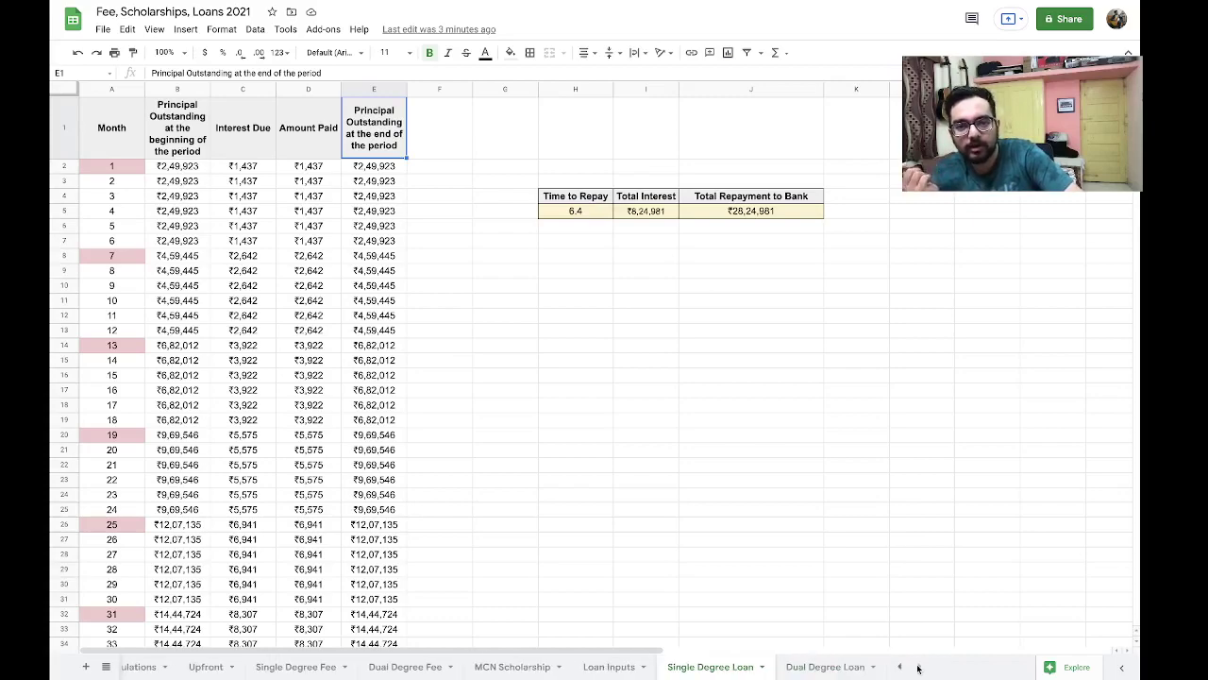
left_click(830, 667)
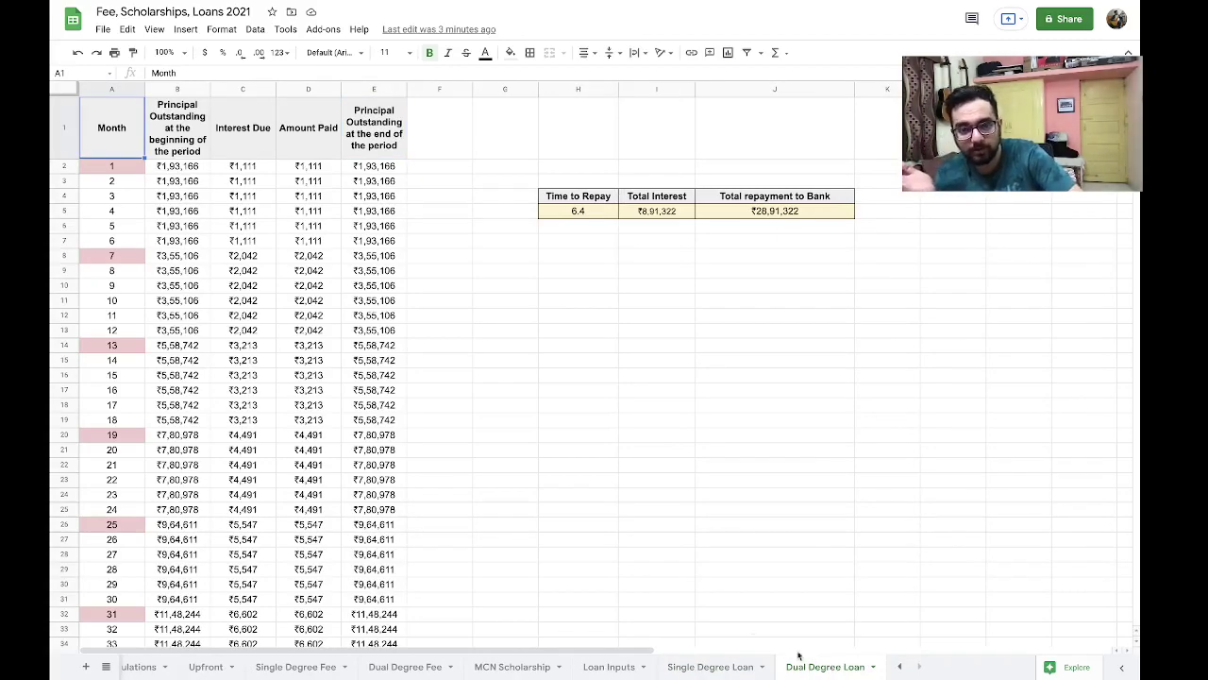
left_click(607, 667)
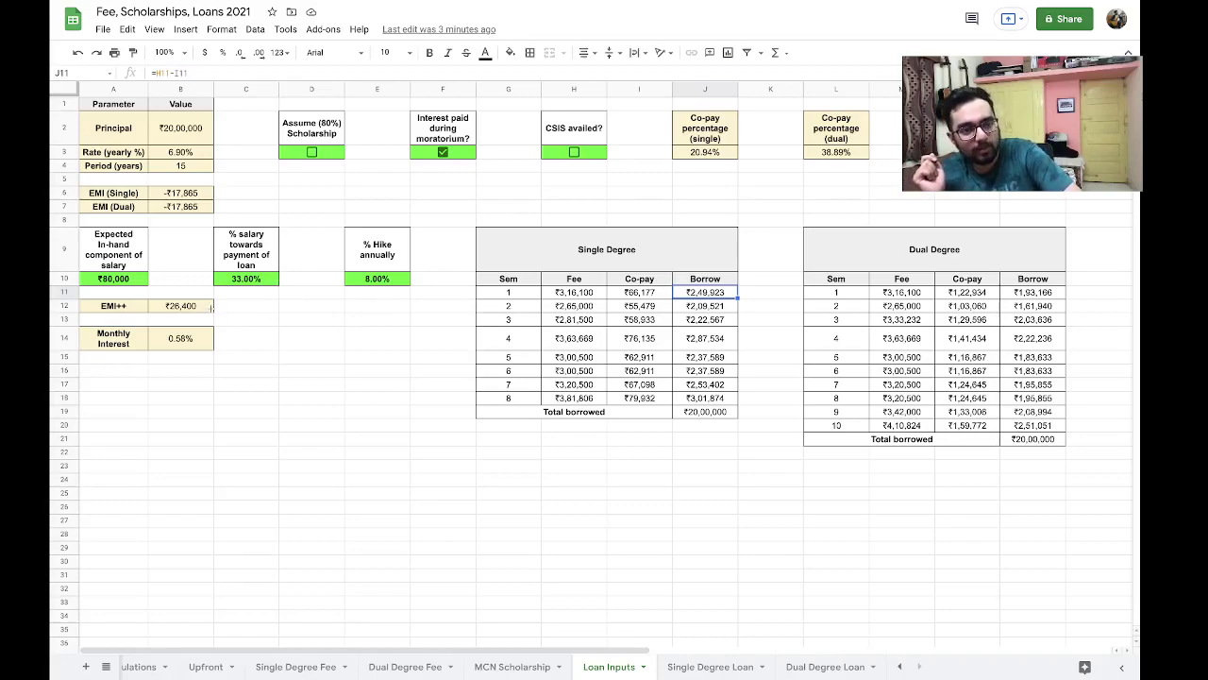
left_click(210, 305)
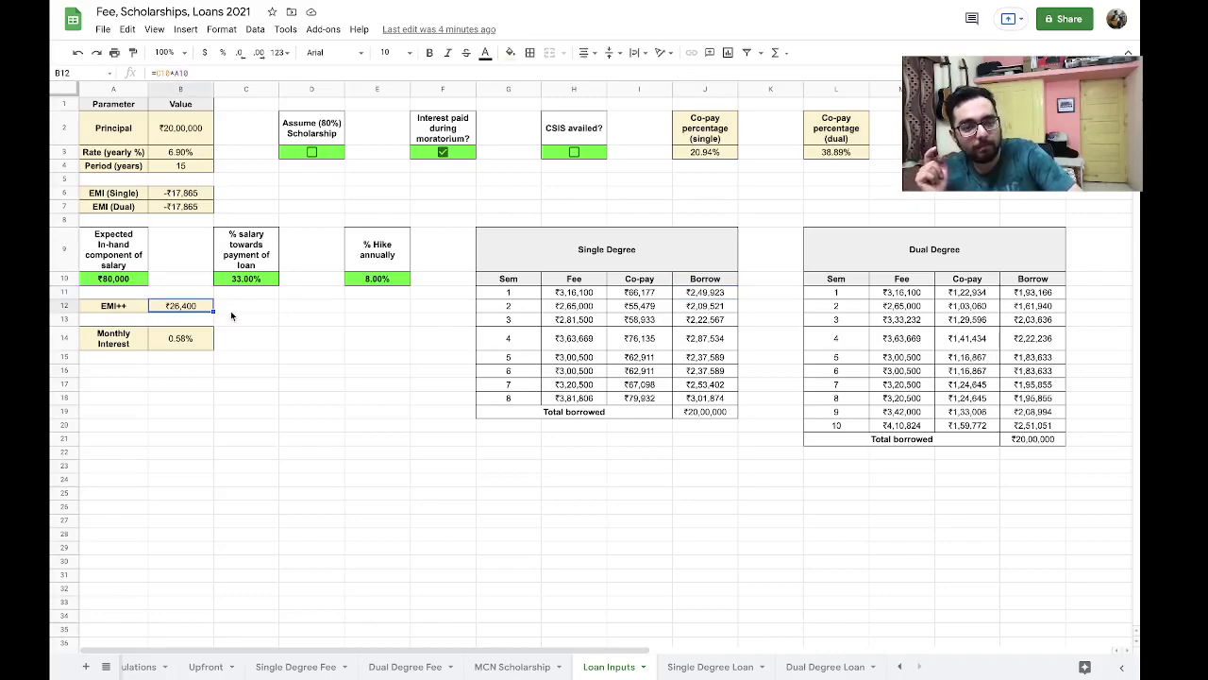
left_click(180, 321)
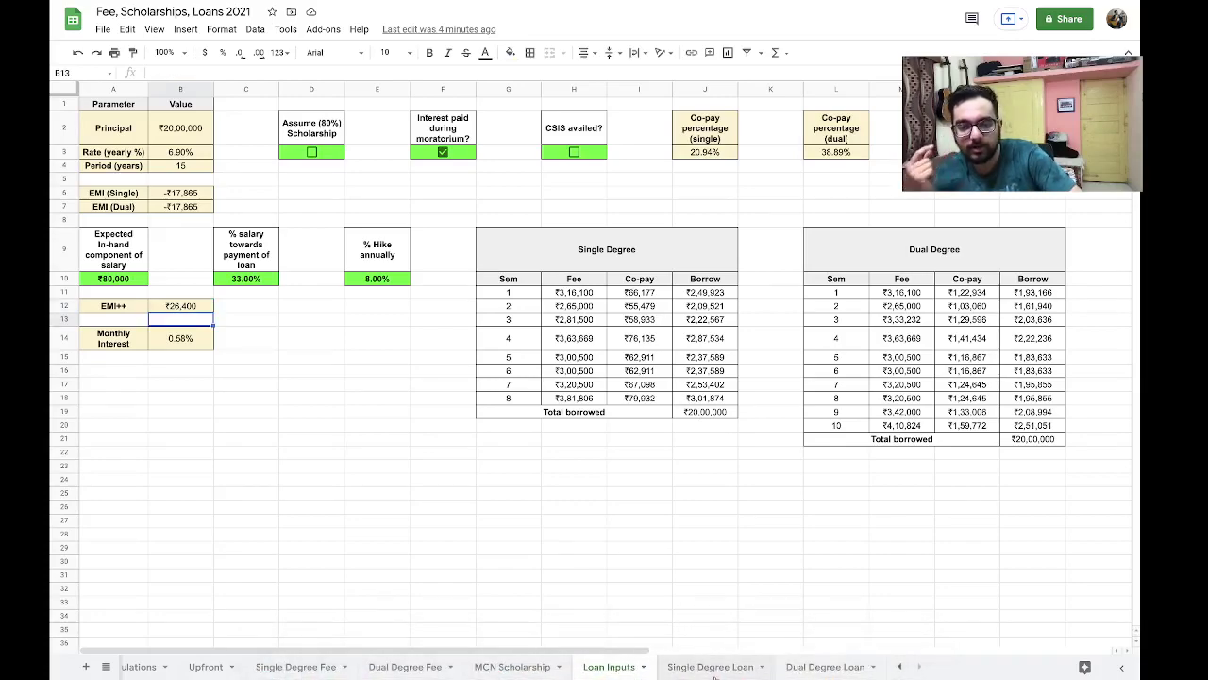
Step: On the Single Degree Loan sheet, inspect the Amount Paid formulas for months 49 and 61 and return to the start of the schedule
key("alt+Down")
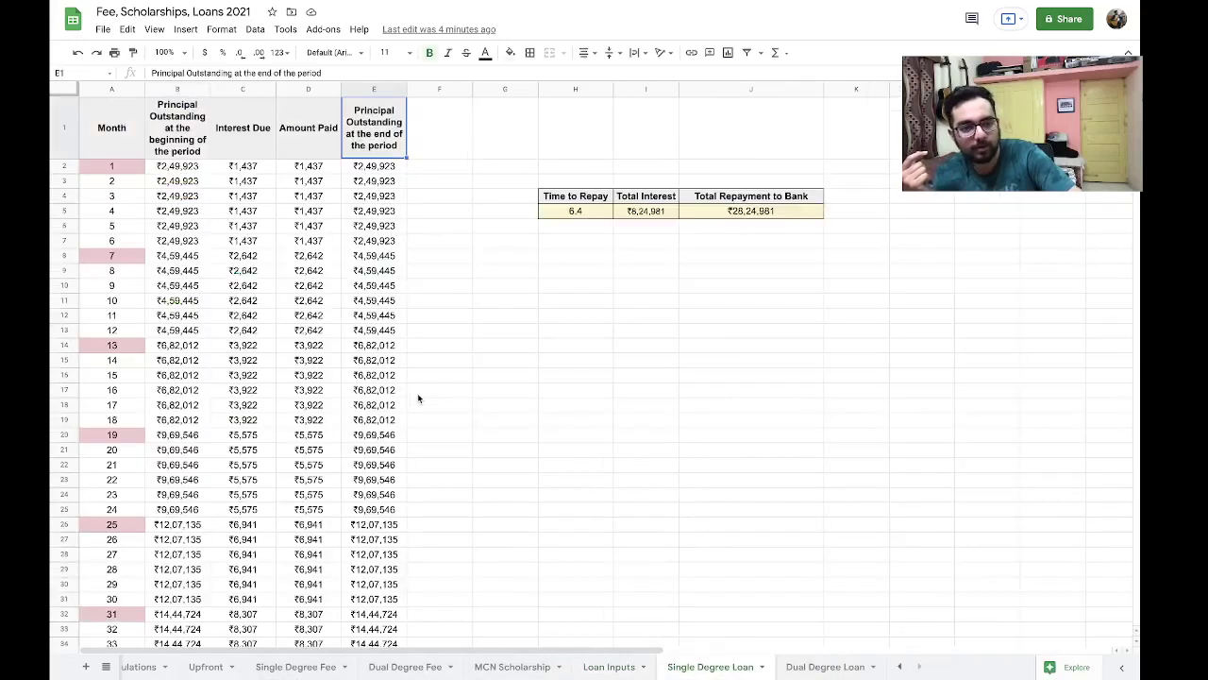
scroll(418, 393, "down", 8)
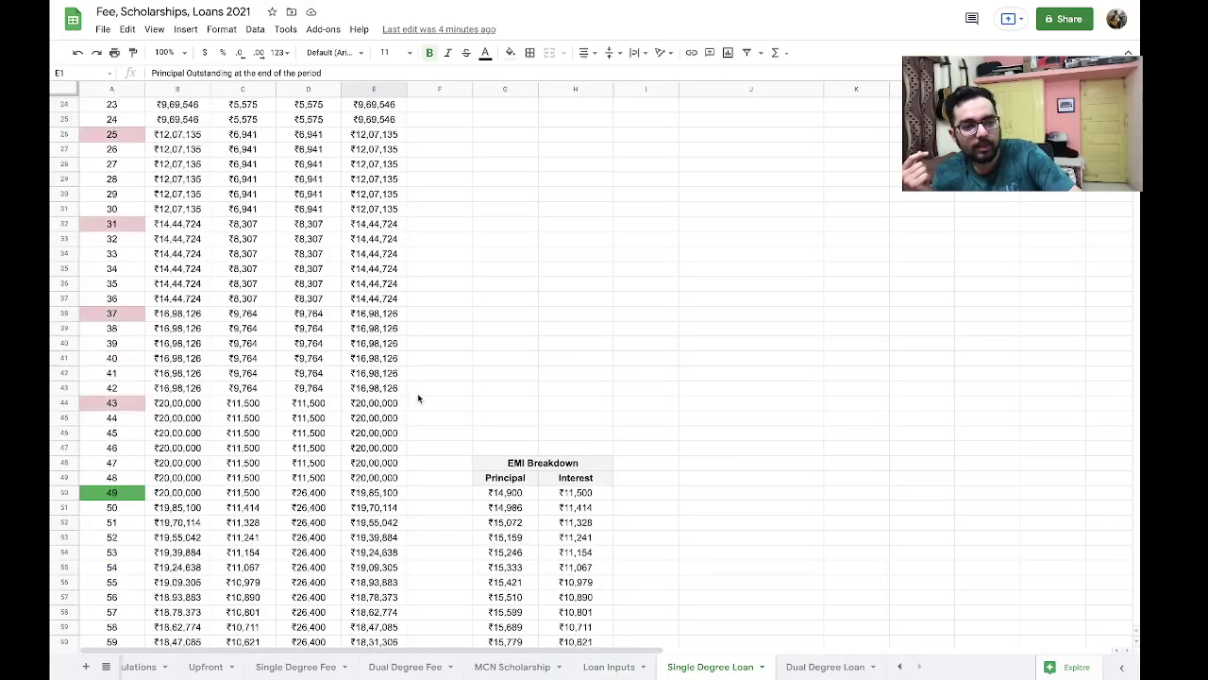
scroll(417, 393, "down", 2)
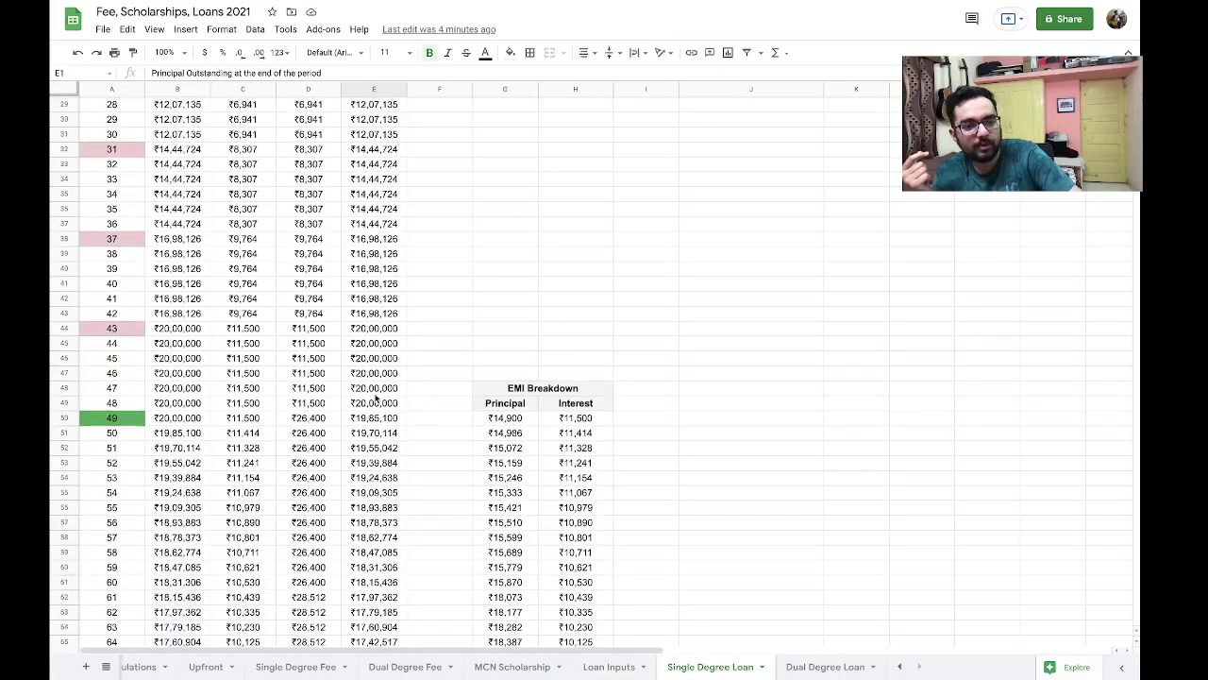
left_click(289, 420)
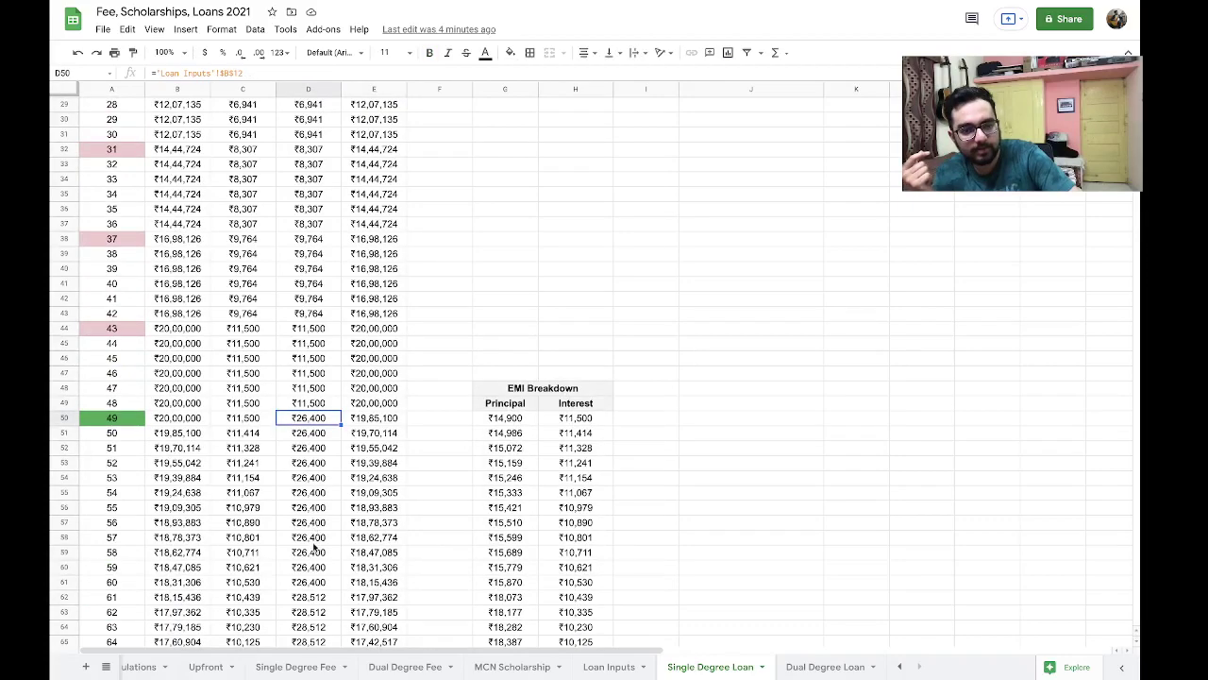
left_click(318, 599)
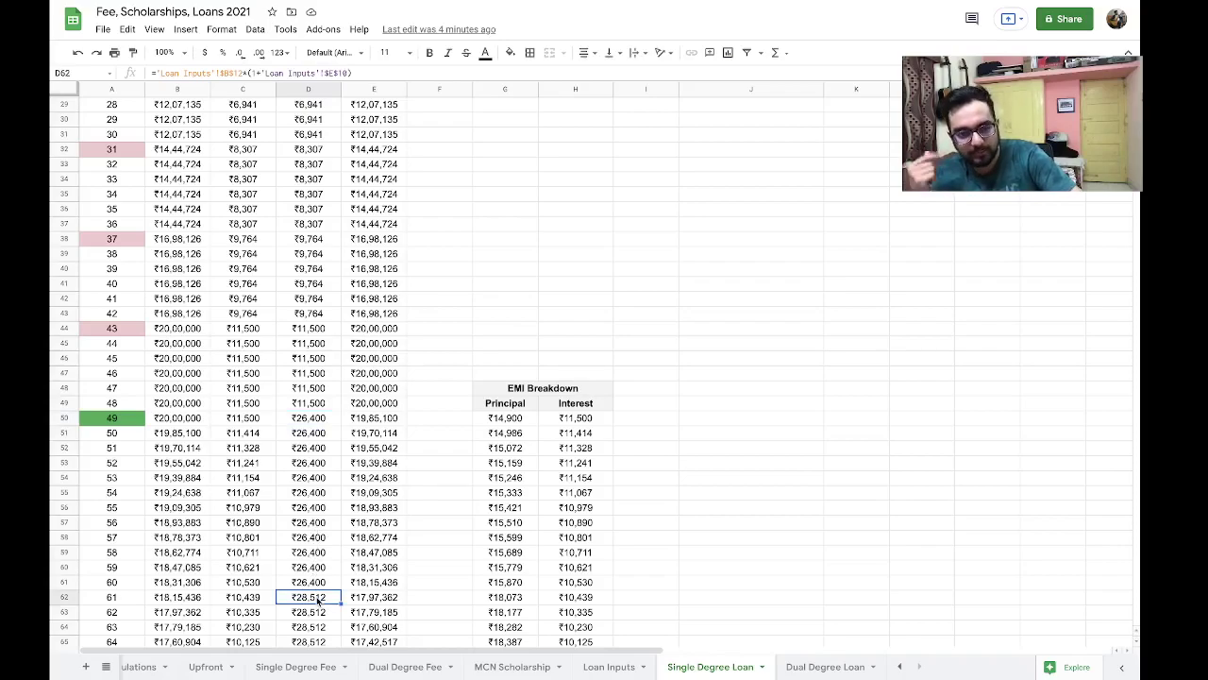
scroll(658, 591, "up", 5)
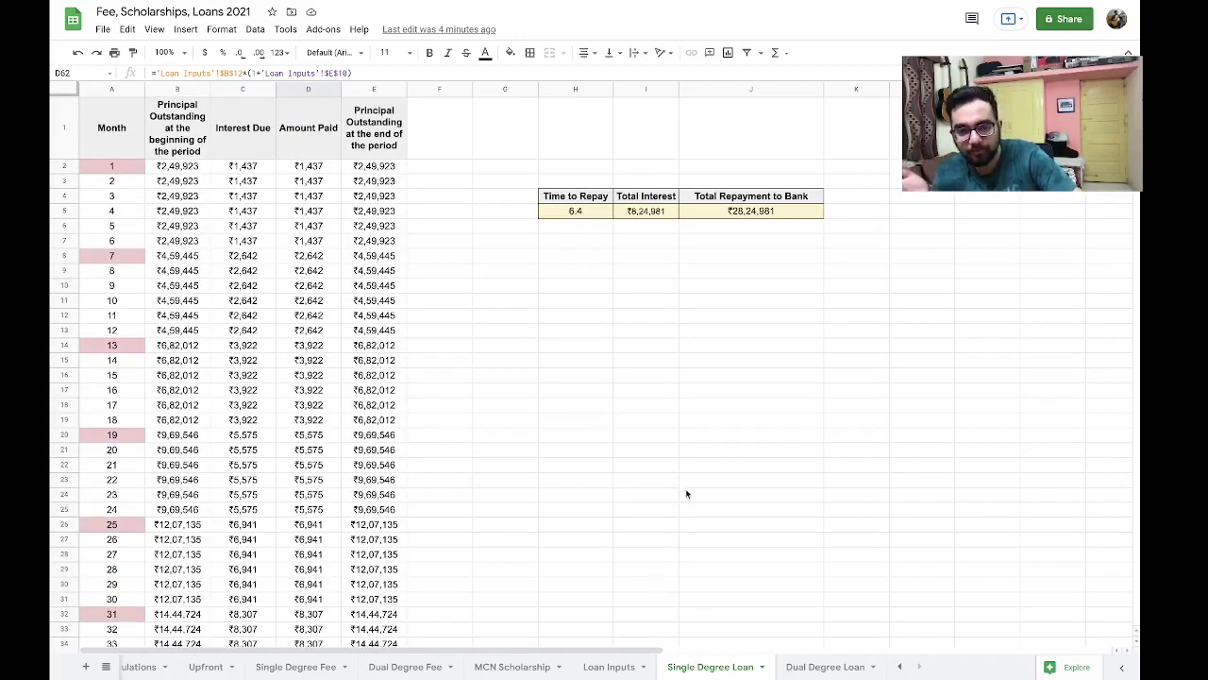
Step: Enable the 80% scholarship assumption on the Loan Inputs sheet and compare the repayment summaries on the single and dual degree loan sheets
left_click(609, 667)
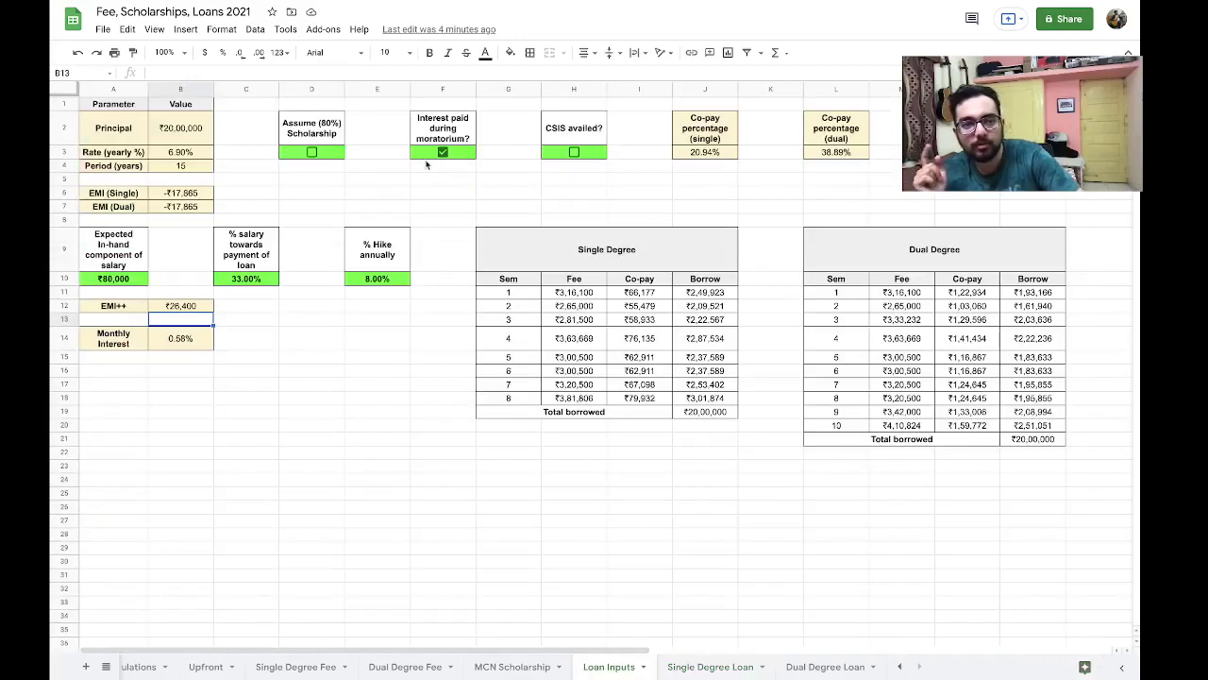
left_click(315, 153)
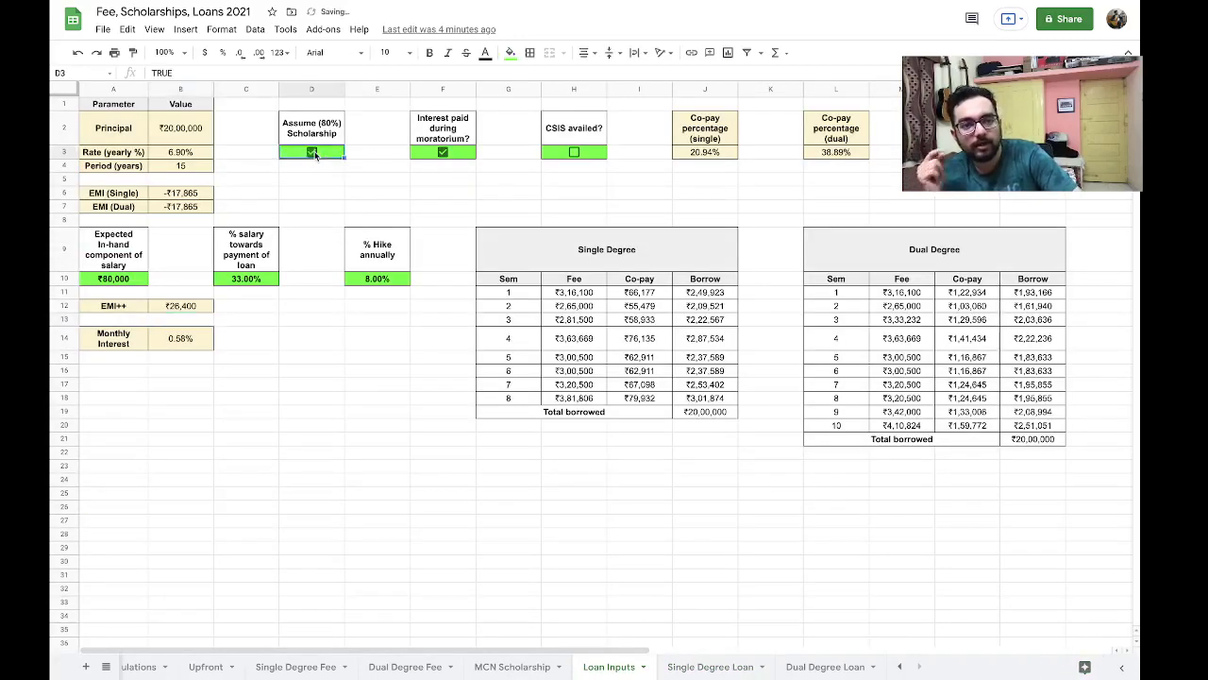
left_click(724, 668)
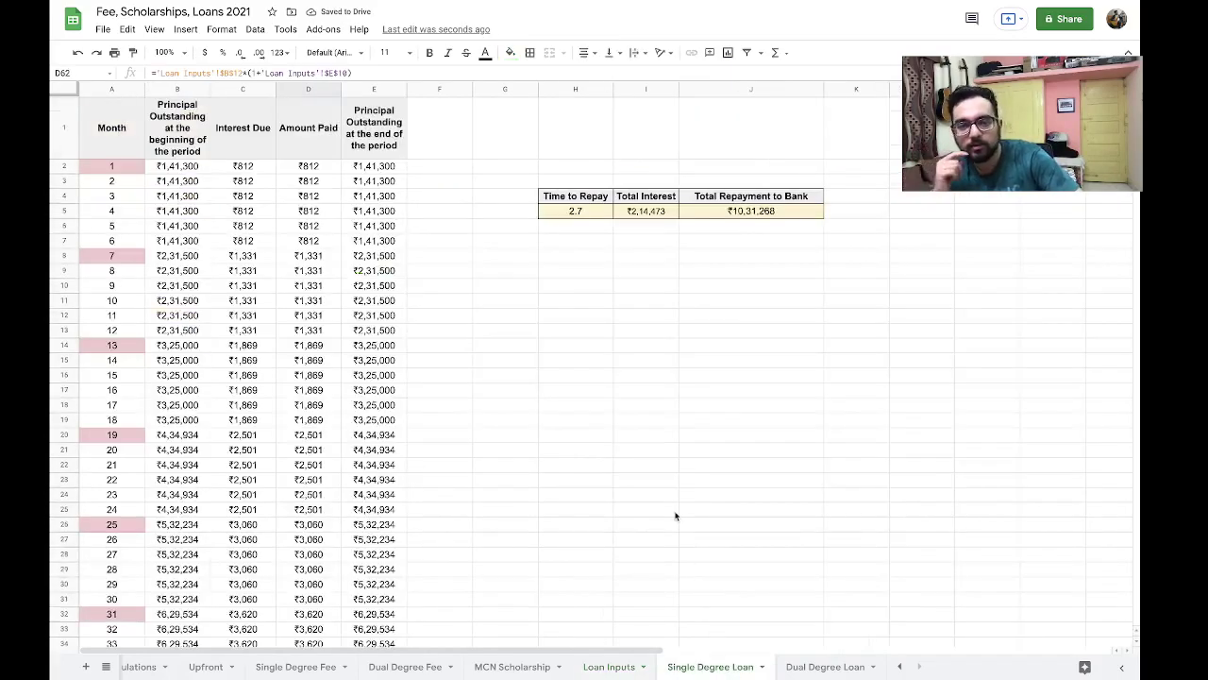
left_click(620, 672)
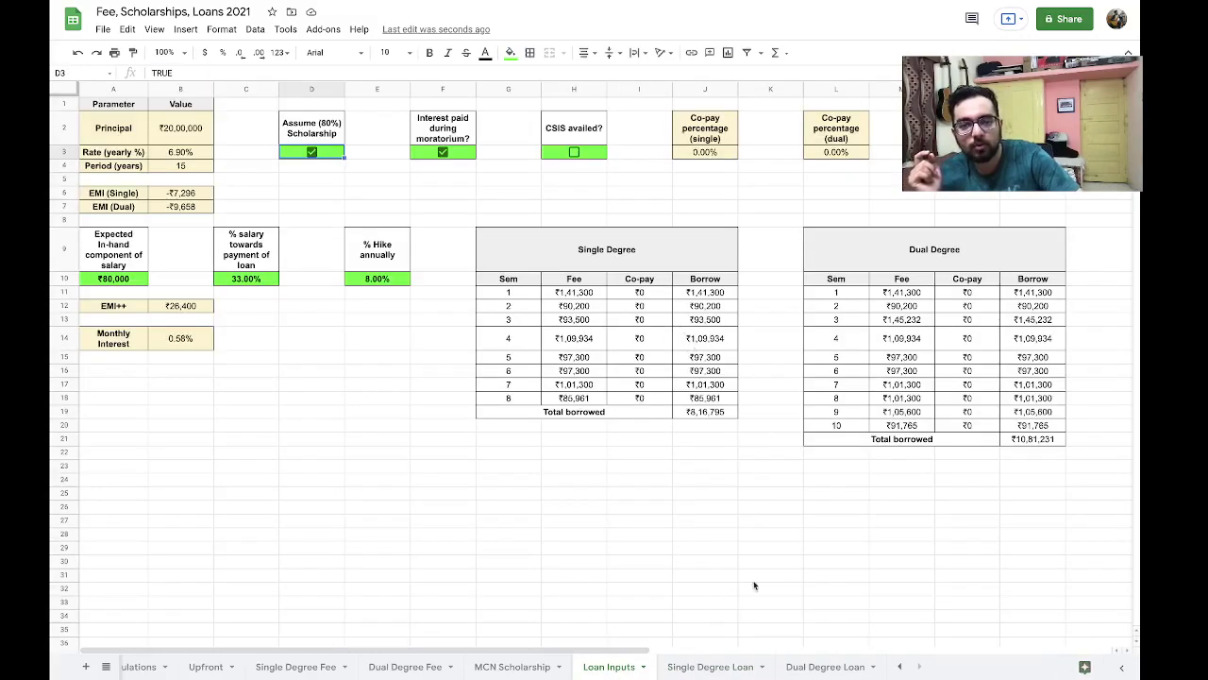
left_click(708, 668)
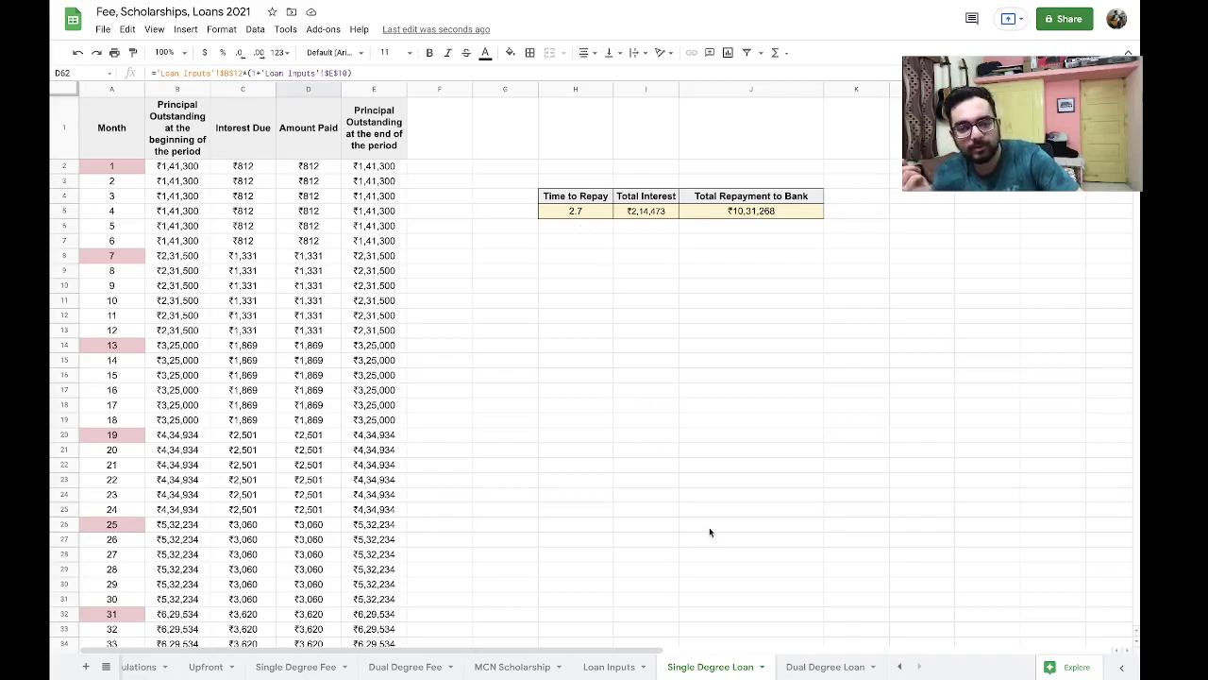
left_click(826, 667)
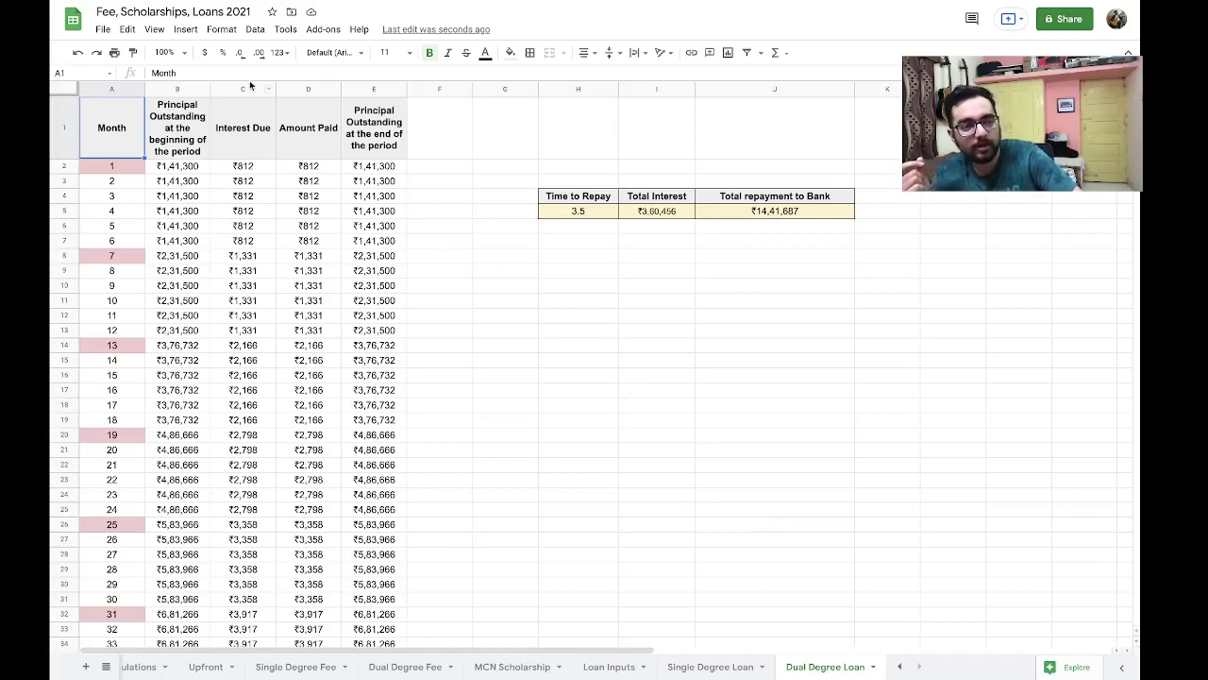
Step: Look over the spreadsheet's copy and download options and leave them without choosing one
left_click(104, 31)
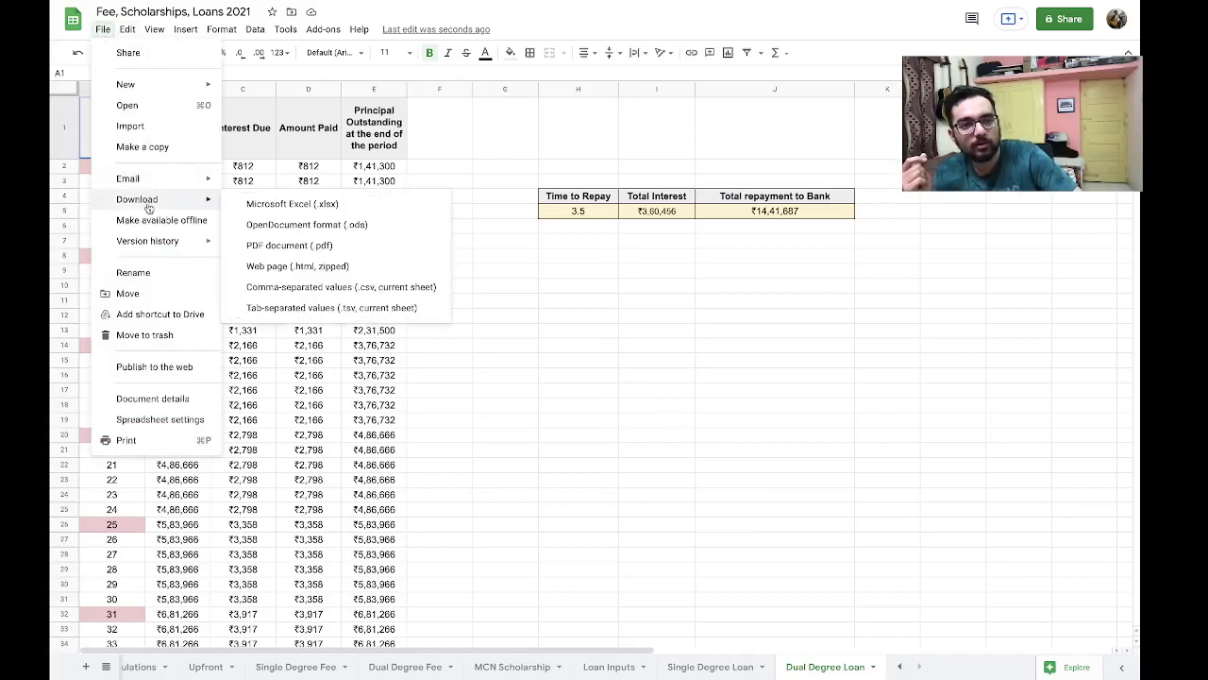
left_click(625, 527)
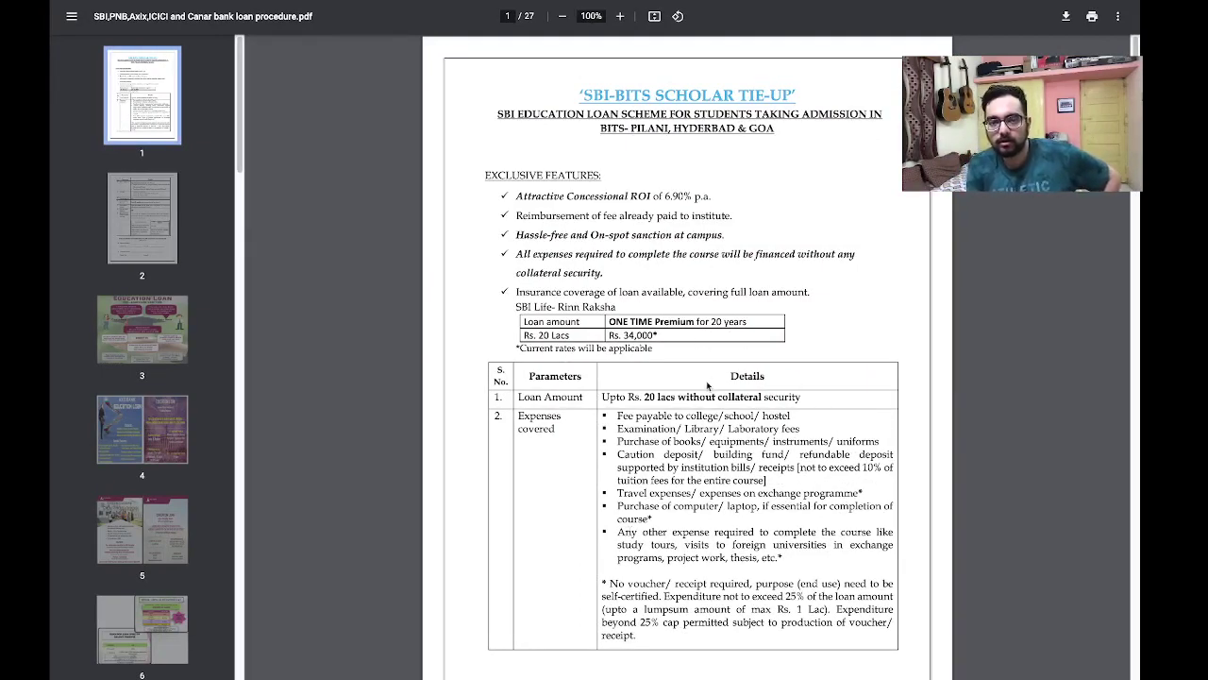
Step: Skim the bank loan procedure PDF from the SBI scheme through the Axis and Canara Bank pages to the PNB scheme on page 24
scroll(708, 385, "down", 20)
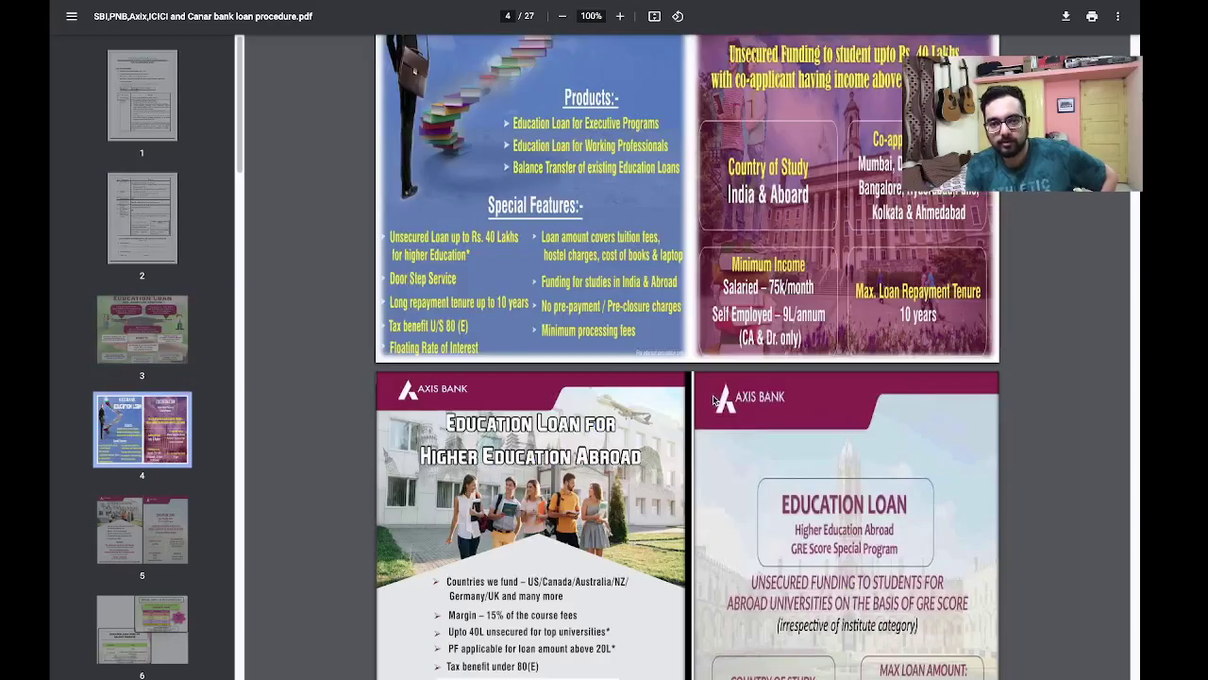
scroll(715, 400, "down", 15)
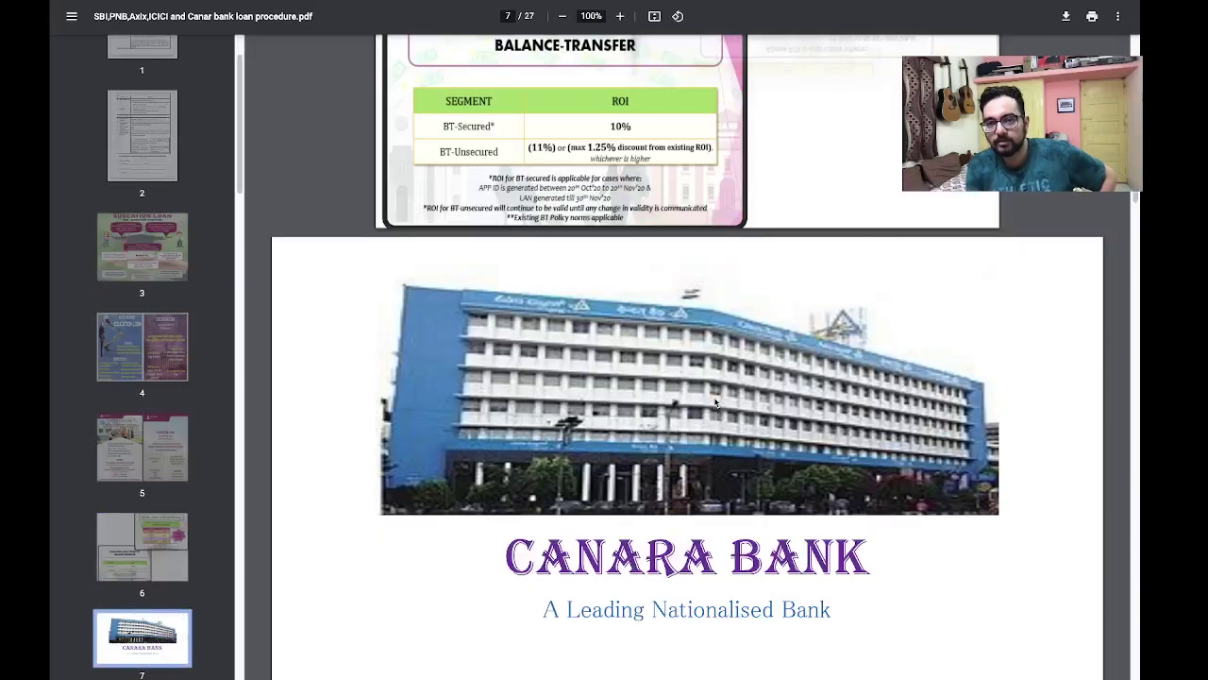
scroll(715, 401, "down", 3)
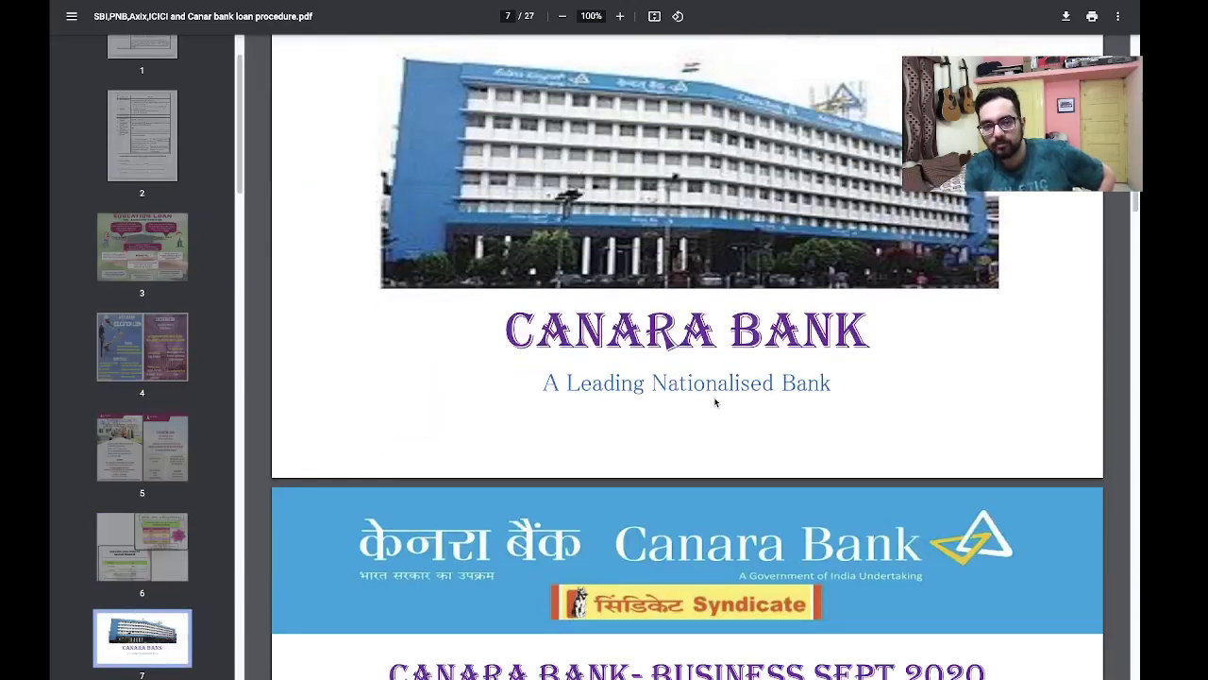
scroll(715, 402, "down", 20)
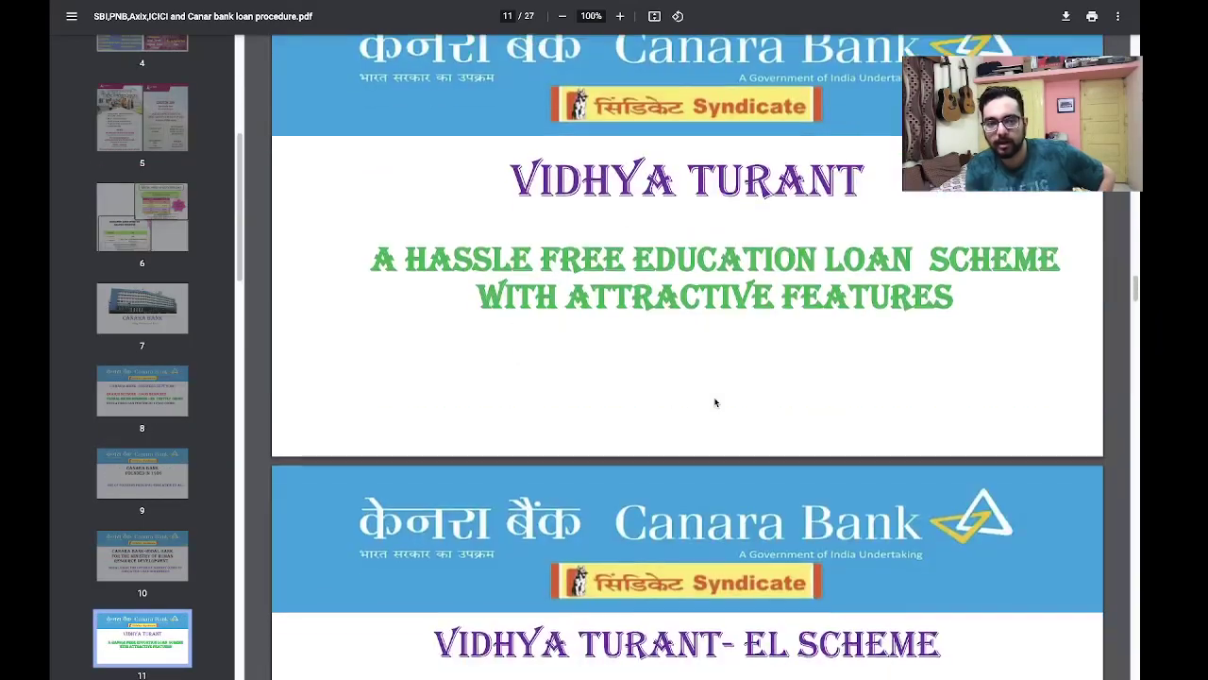
scroll(714, 402, "down", 20)
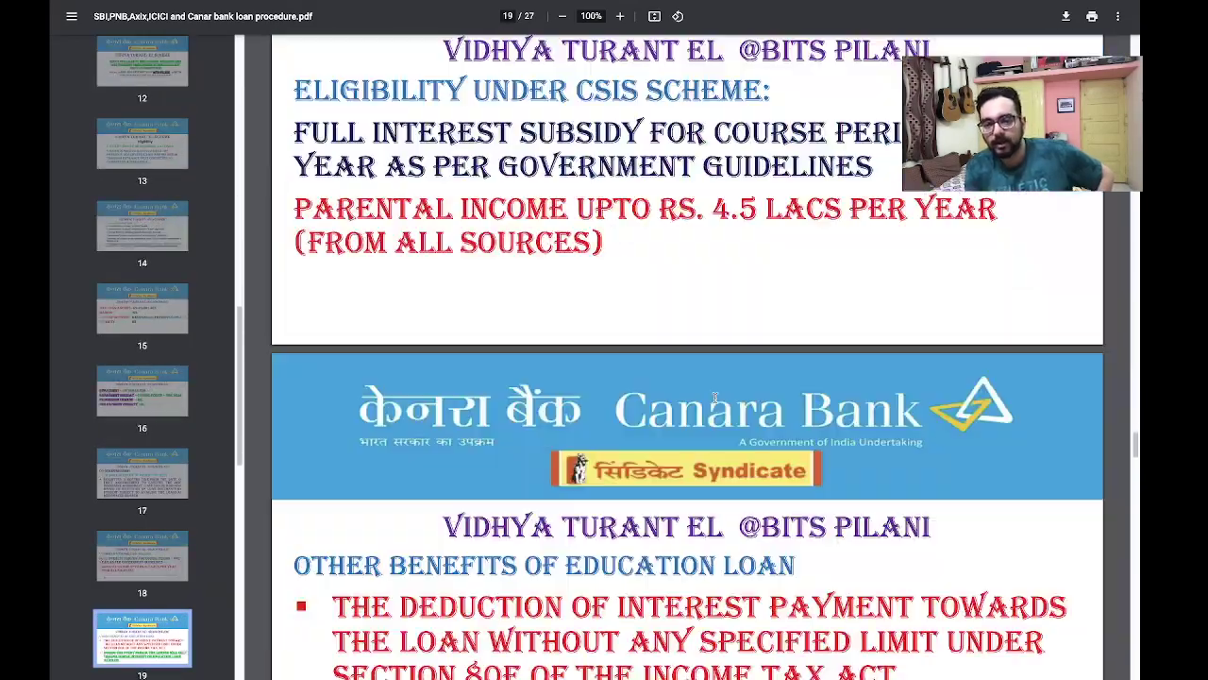
scroll(715, 401, "down", 20)
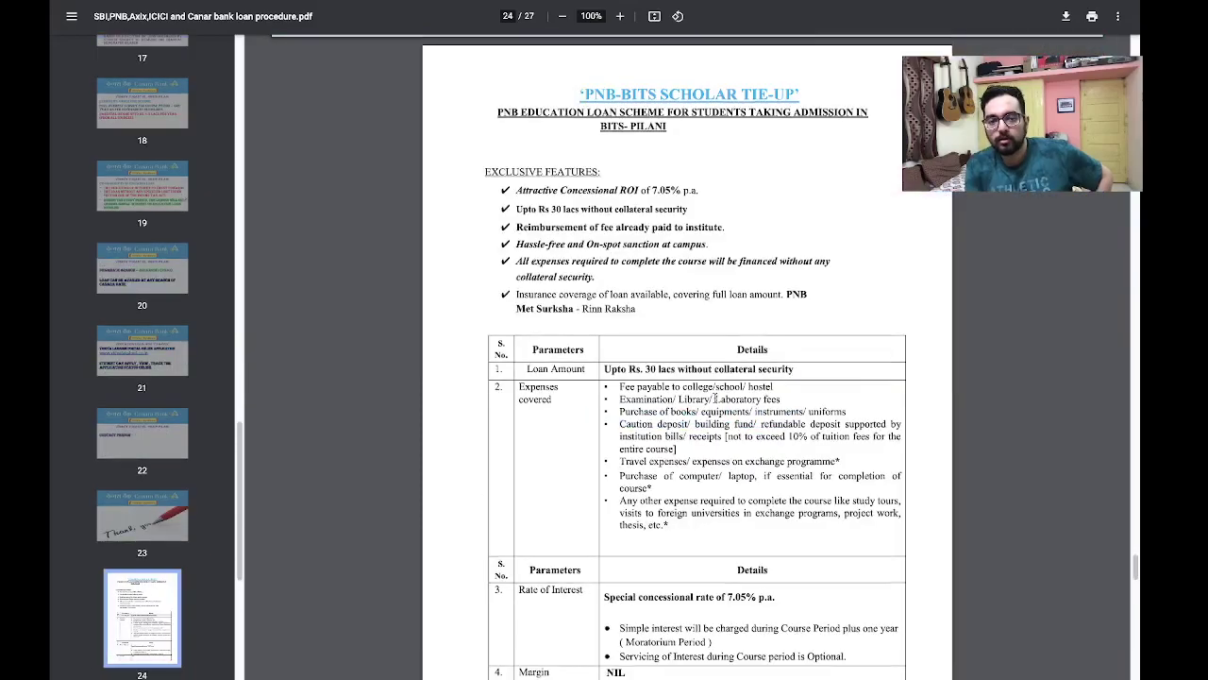
scroll(715, 398, "down", 5)
scroll(714, 398, "up", 8)
scroll(714, 398, "down", 2)
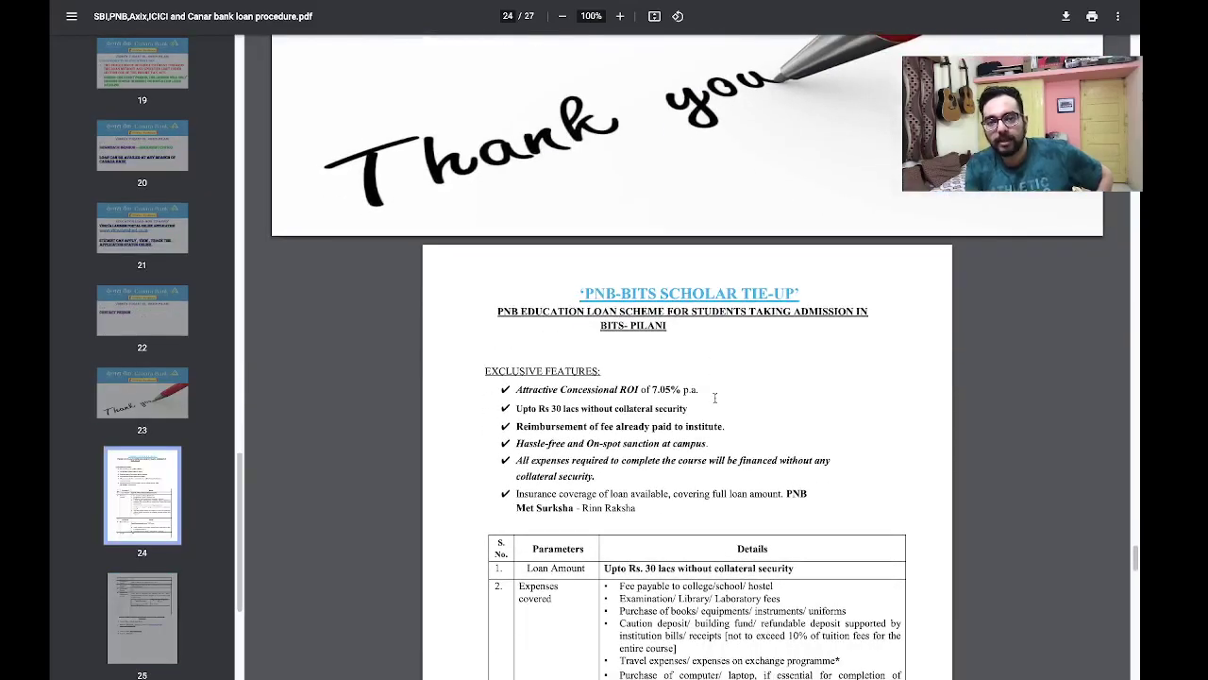
Step: Examine the PNB-BITS scheme's exclusive features, highlighting the concessional interest rate and the collateral-free loan limit
scroll(689, 406, "down", 5)
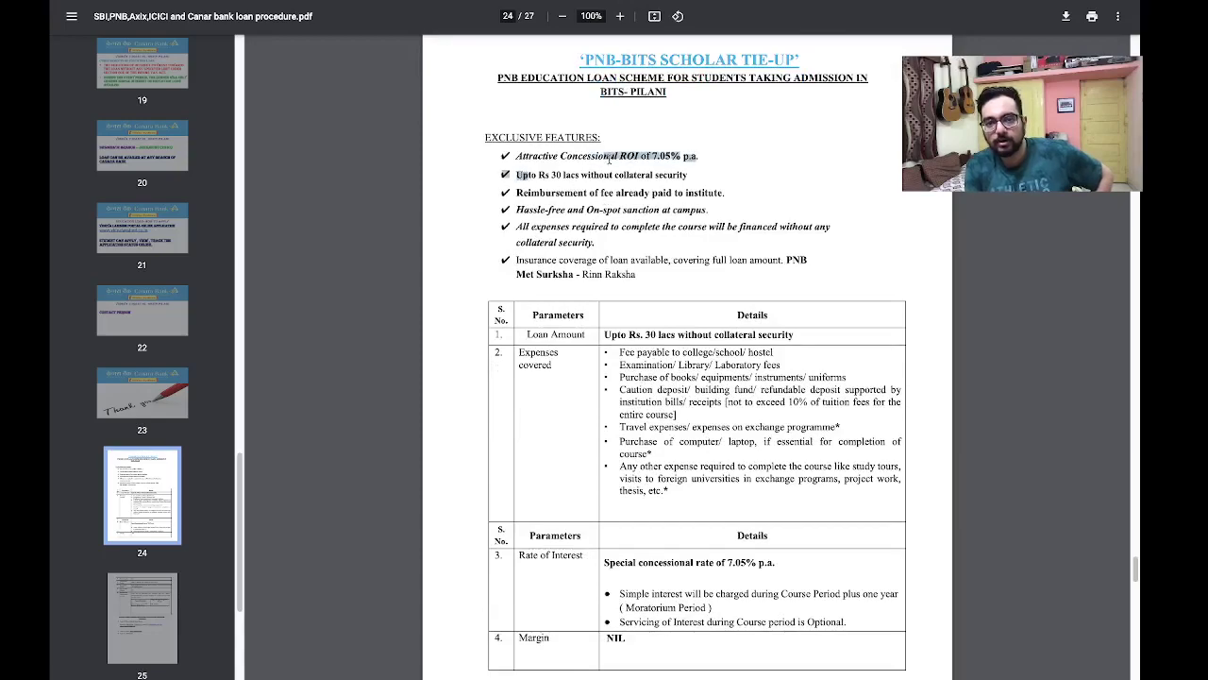
left_click_drag(518, 178, 703, 195)
left_click(698, 190)
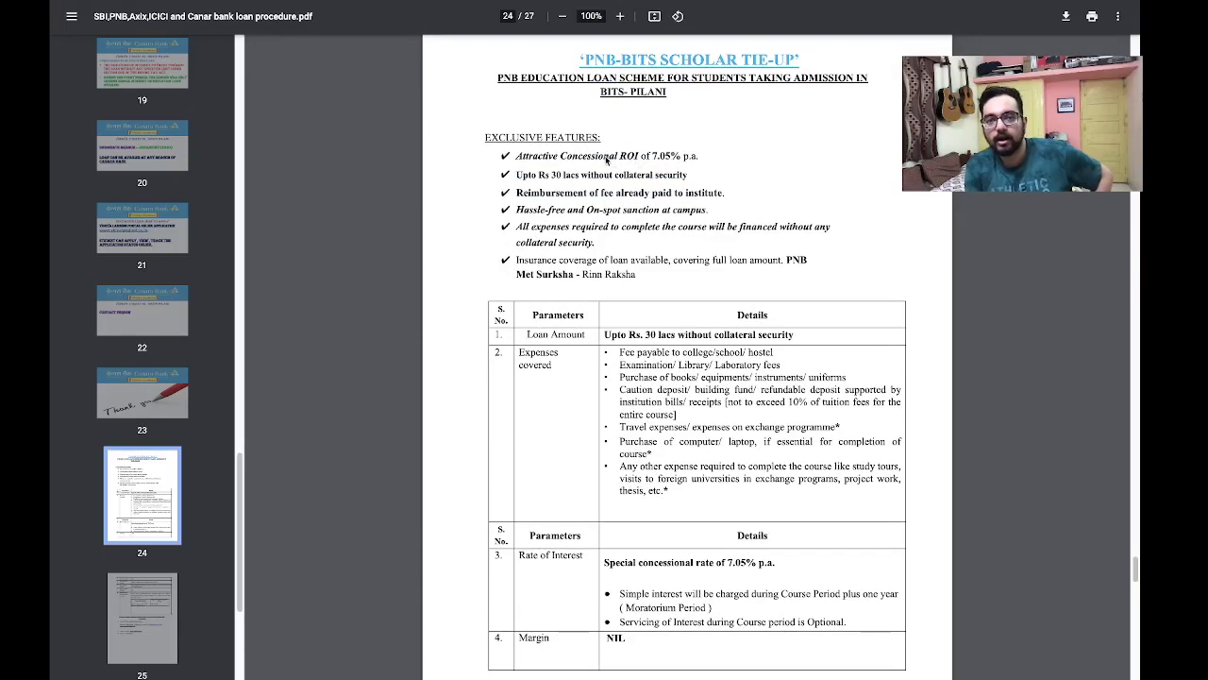
left_click_drag(606, 159, 700, 159)
left_click(699, 161)
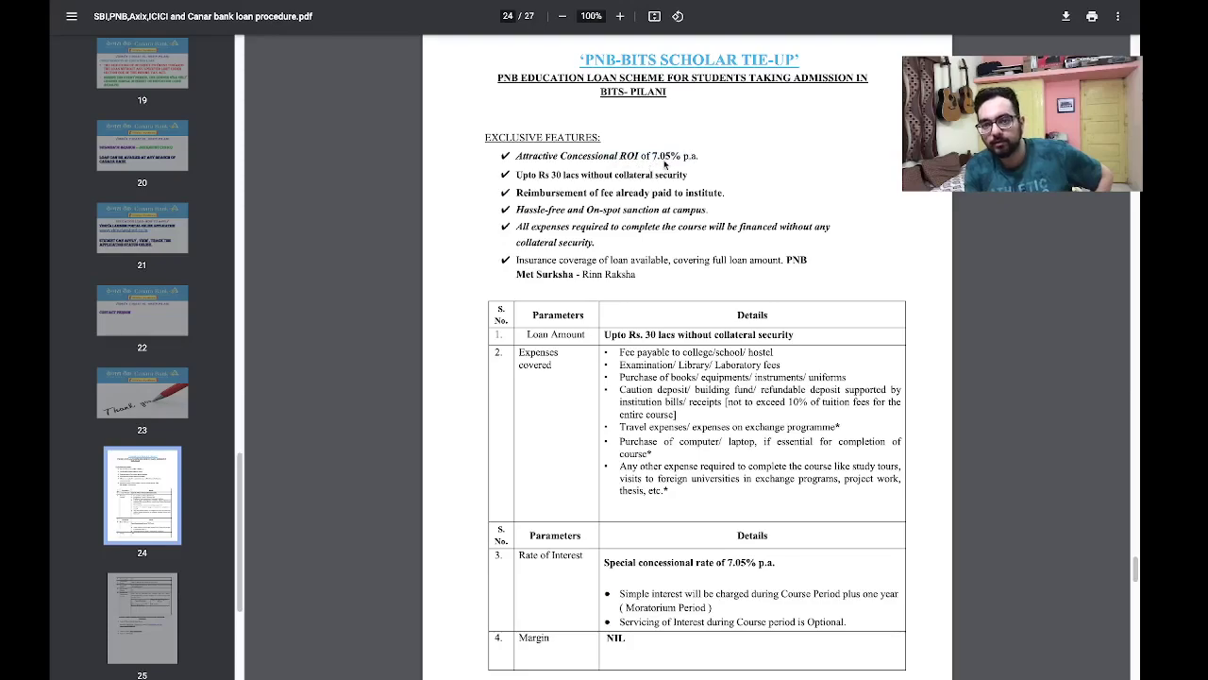
left_click_drag(553, 180, 620, 178)
left_click(704, 293)
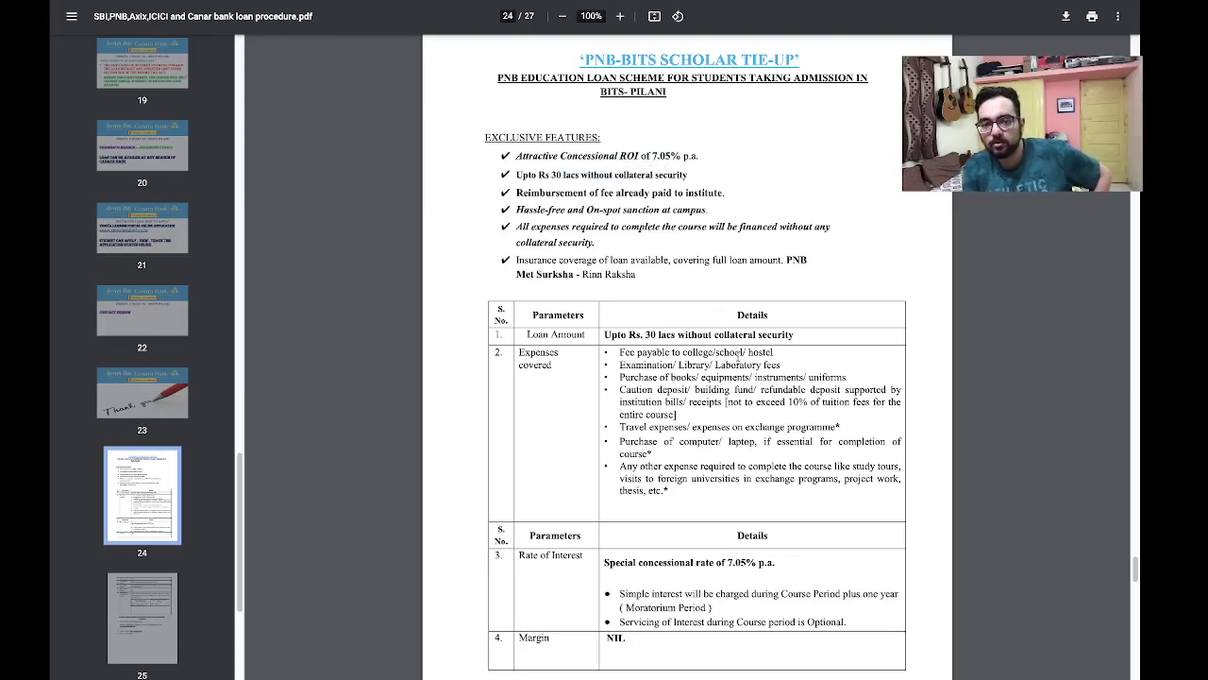
Step: Examine the ICICI Bank loan terms on page 26 and highlight the unsecured loan amount
scroll(734, 350, "down", 10)
scroll(740, 362, "down", 4)
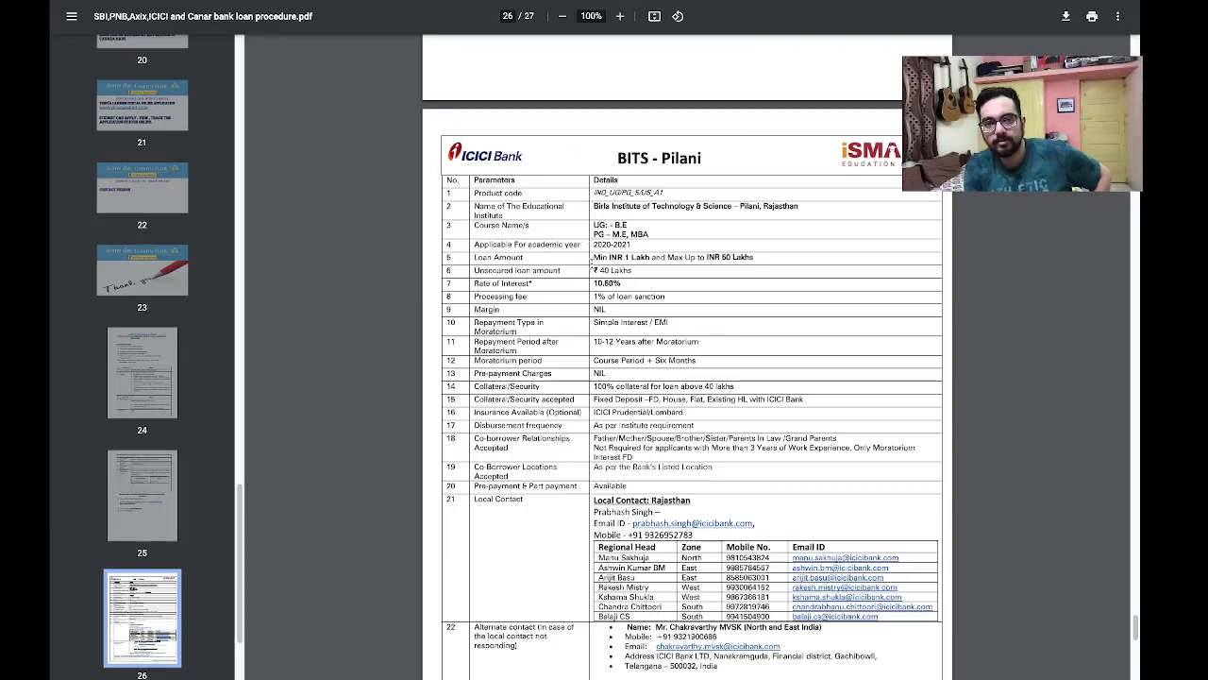
left_click_drag(595, 272, 625, 271)
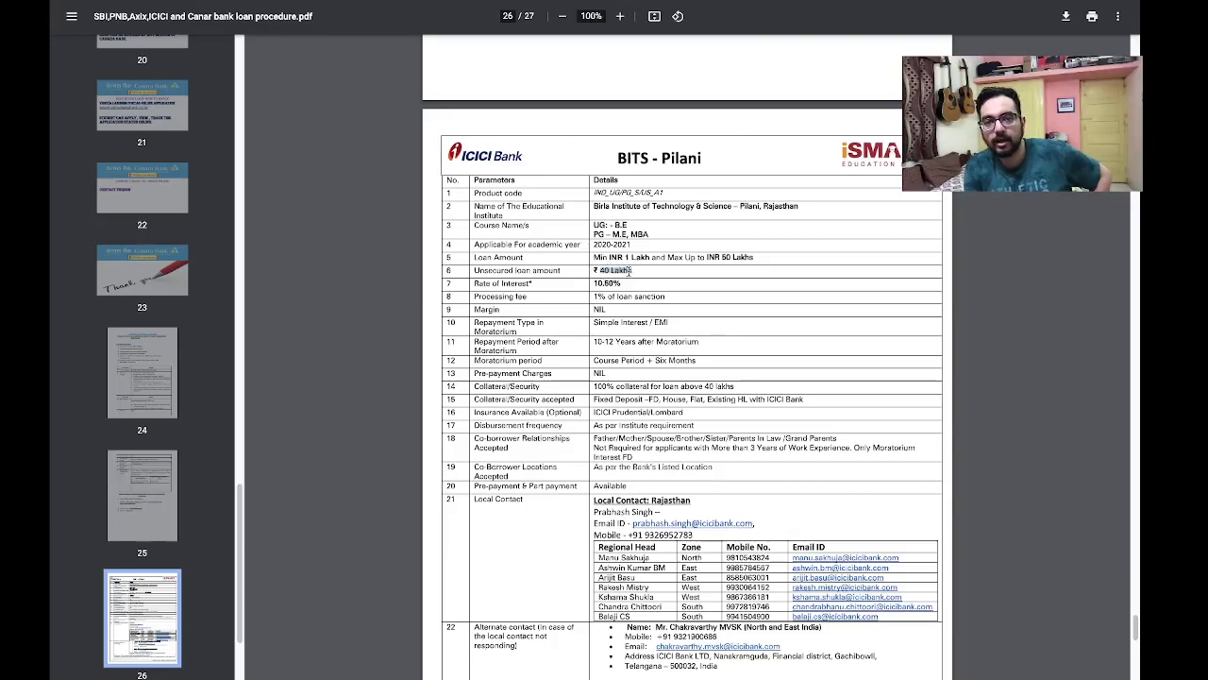
left_click(631, 271)
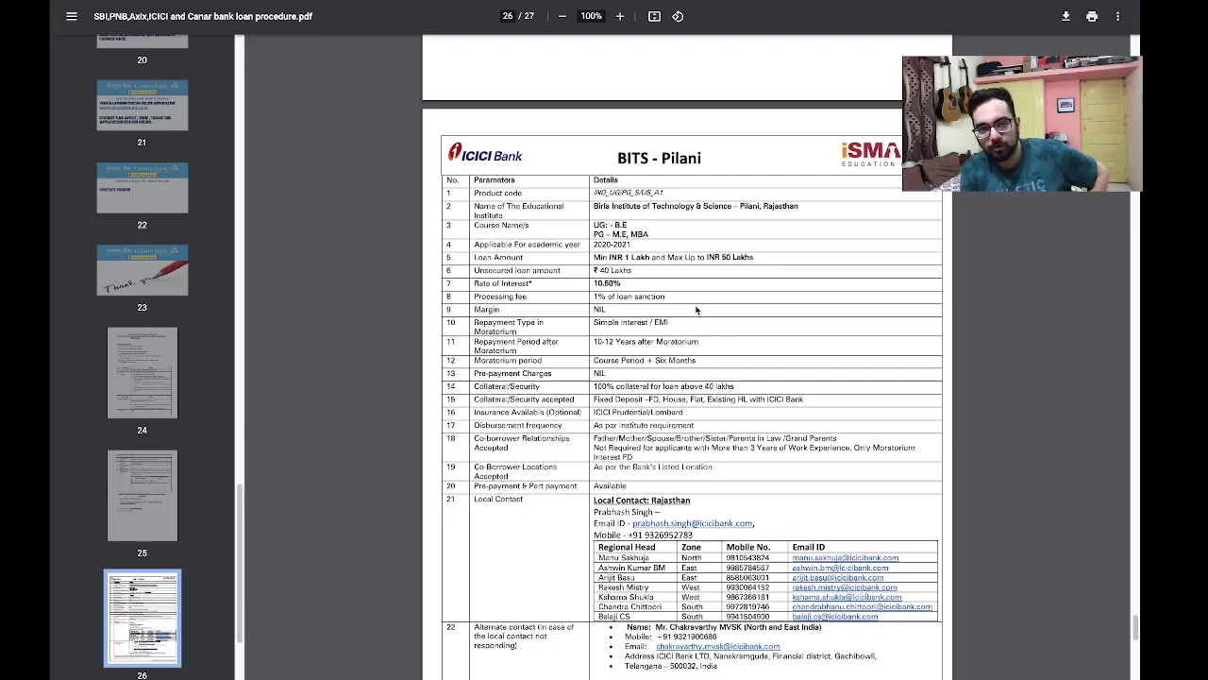
Step: Go back through the Canara Bank pages to its repayment terms and return to the Fee, Scholarships, Loans 2021 spreadsheet
scroll(696, 310, "up", 5)
scroll(696, 310, "up", 15)
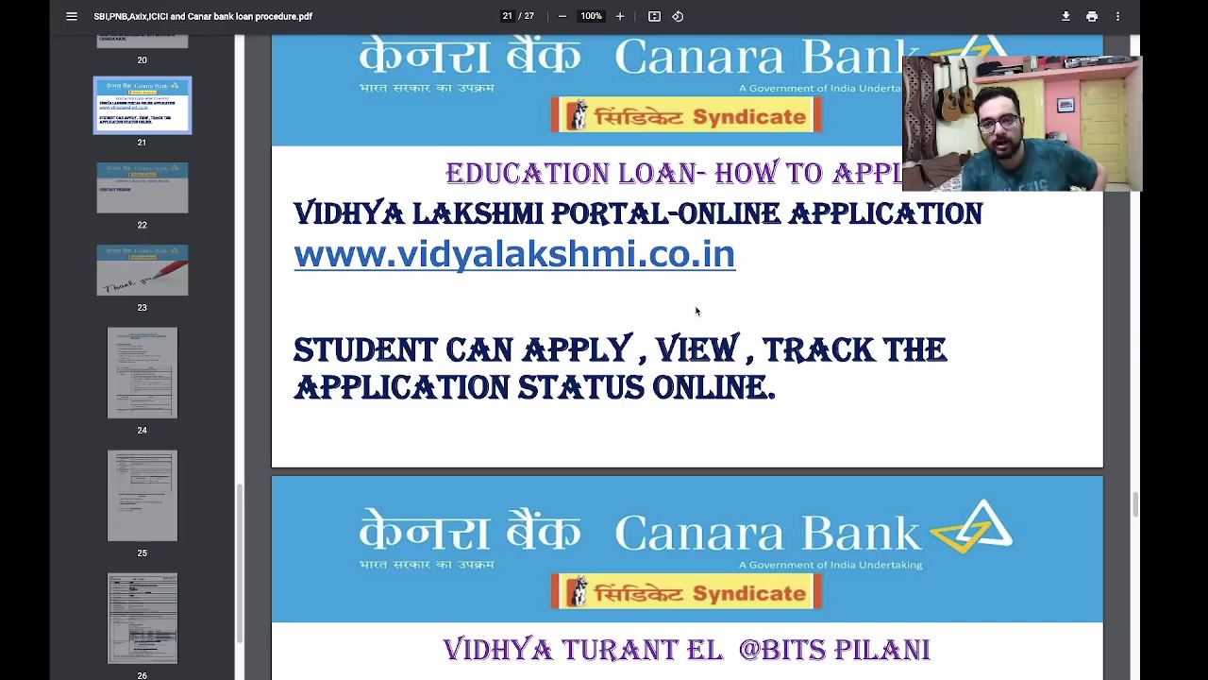
scroll(696, 309, "up", 15)
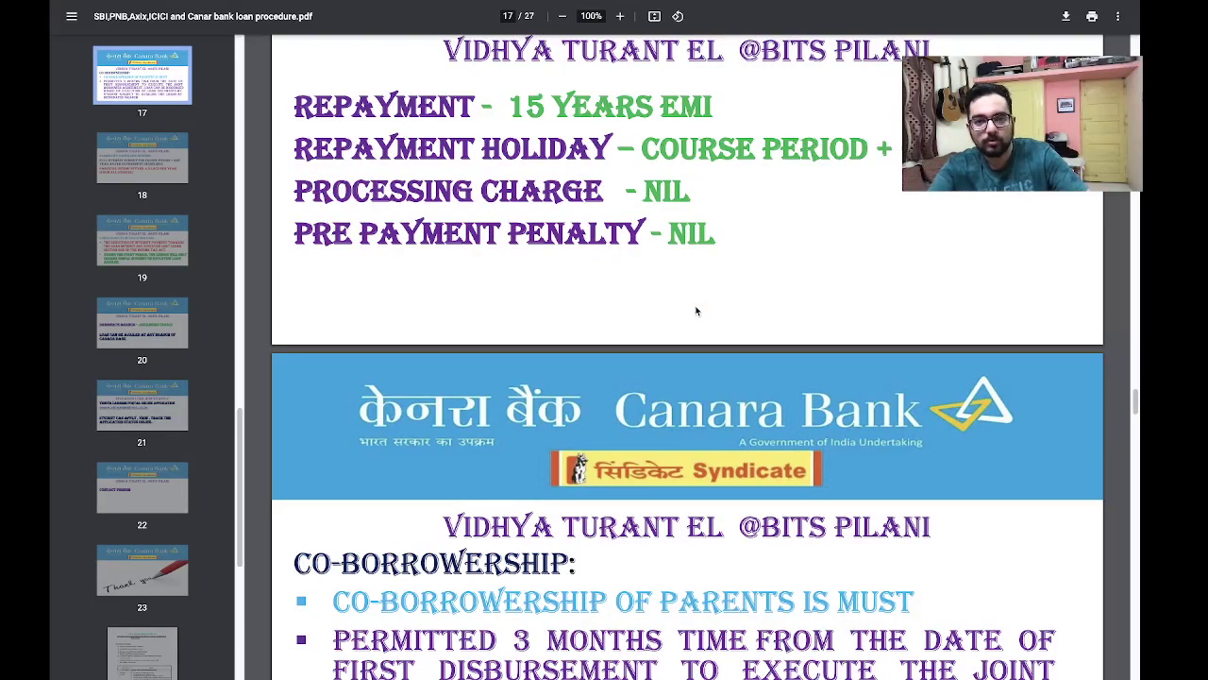
key("ctrl+Tab")
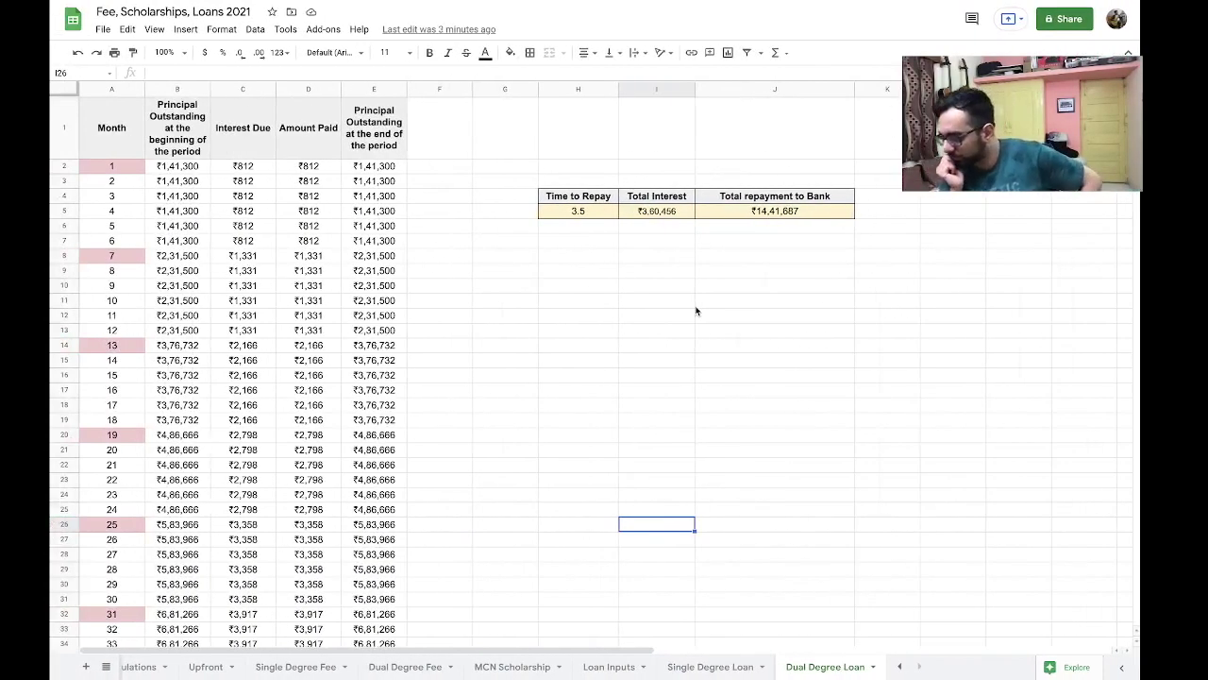